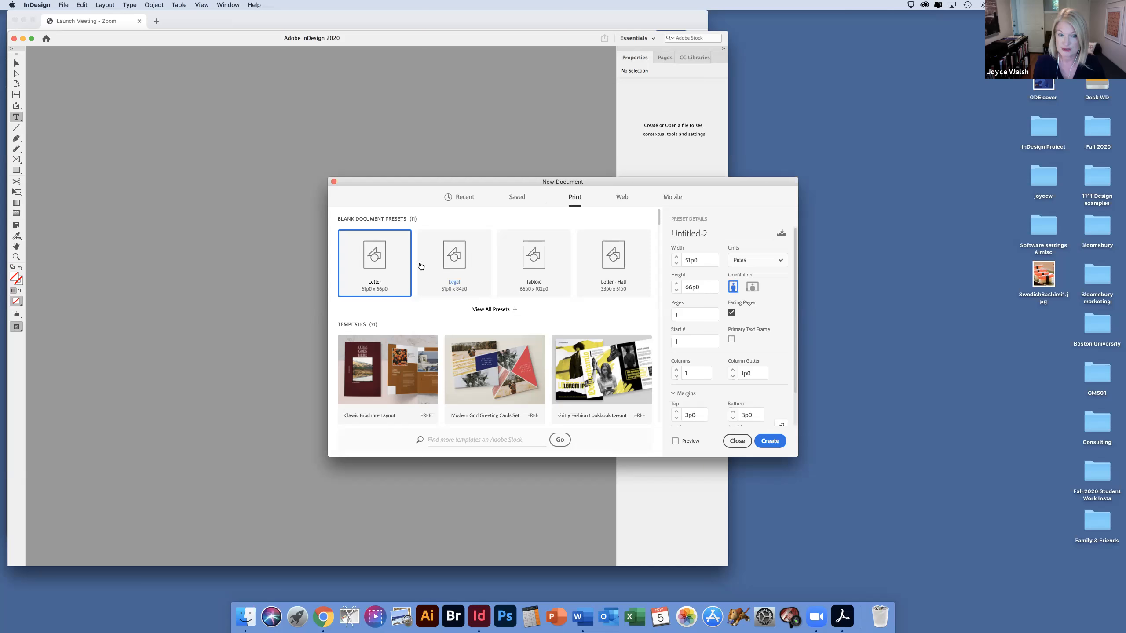
Step: Create a one-page Letter print document in inches with facing pages off and two columns
click(758, 266)
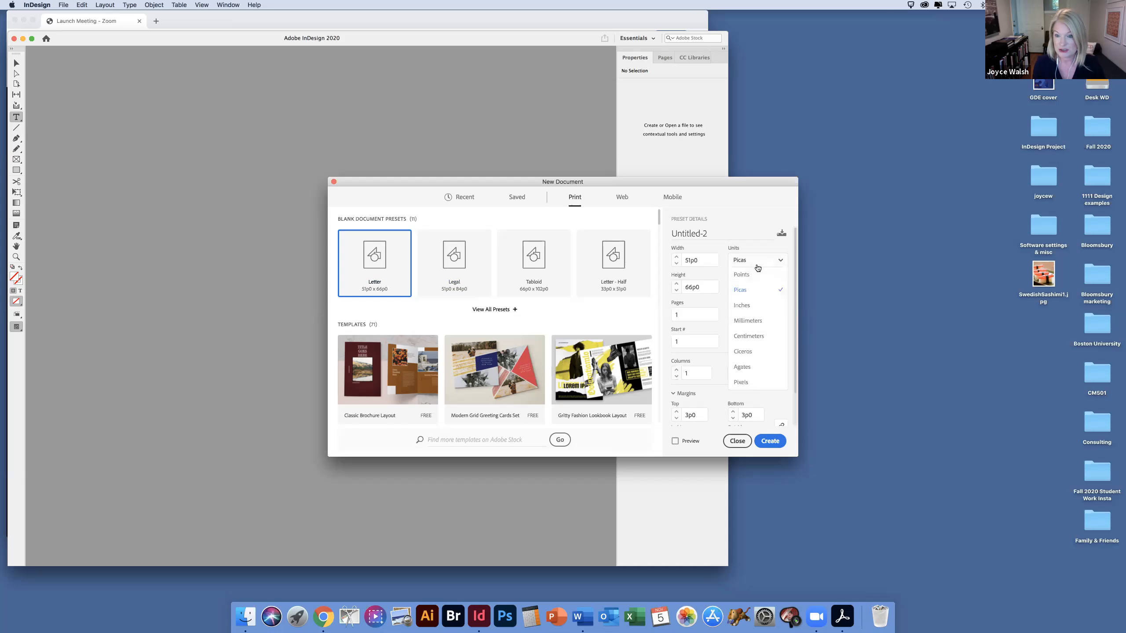
click(753, 306)
click(768, 262)
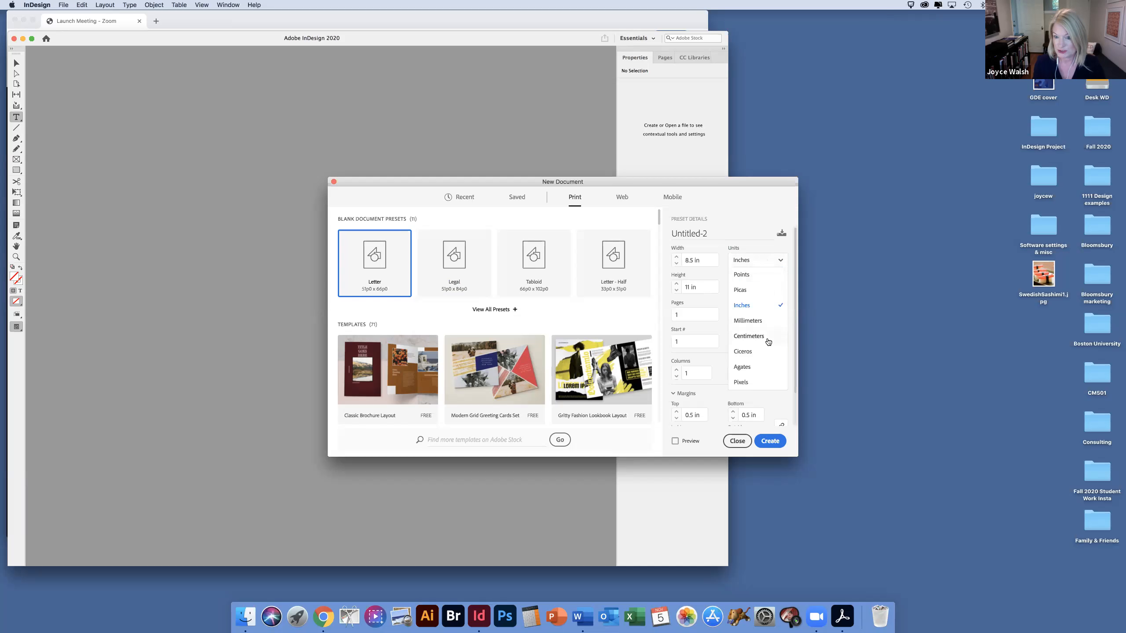
click(776, 248)
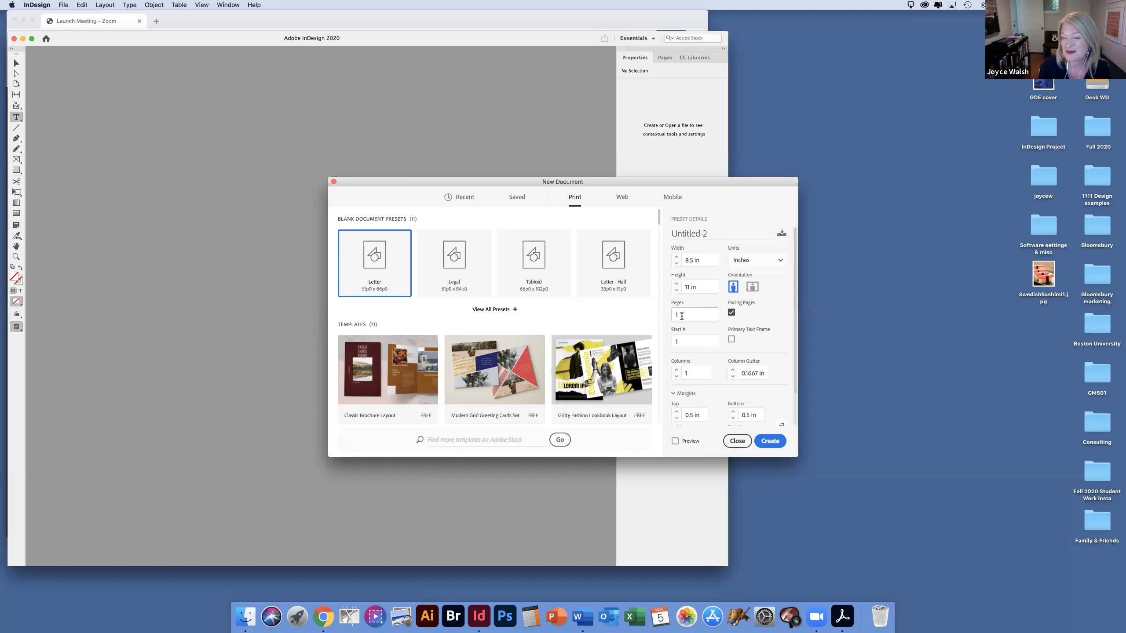
click(731, 312)
click(676, 371)
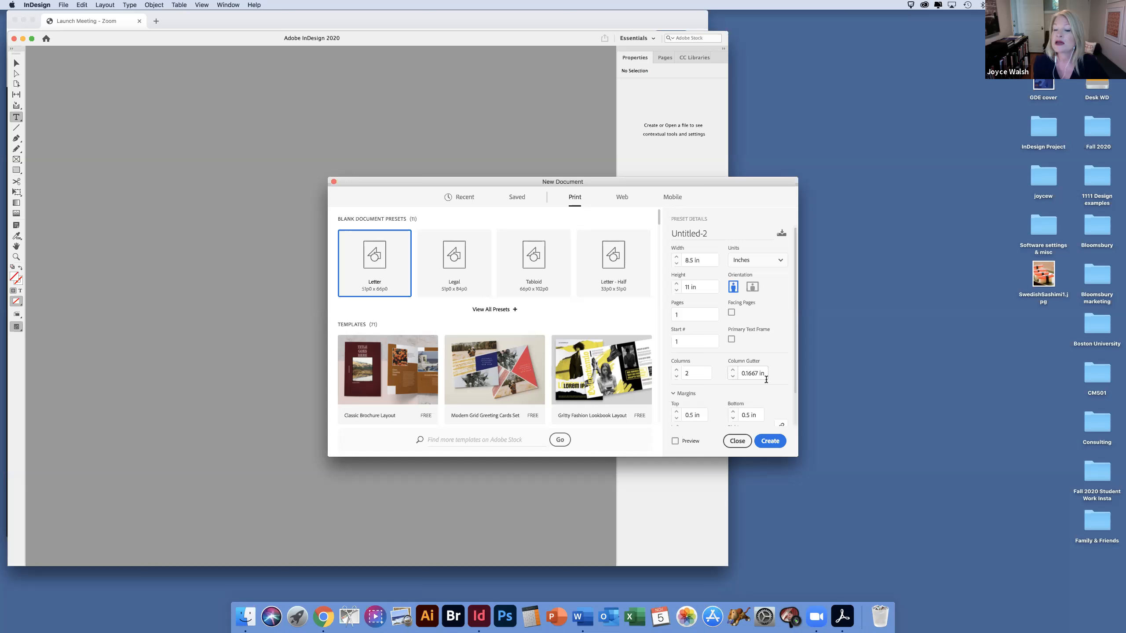
scroll(796, 381, down, 3)
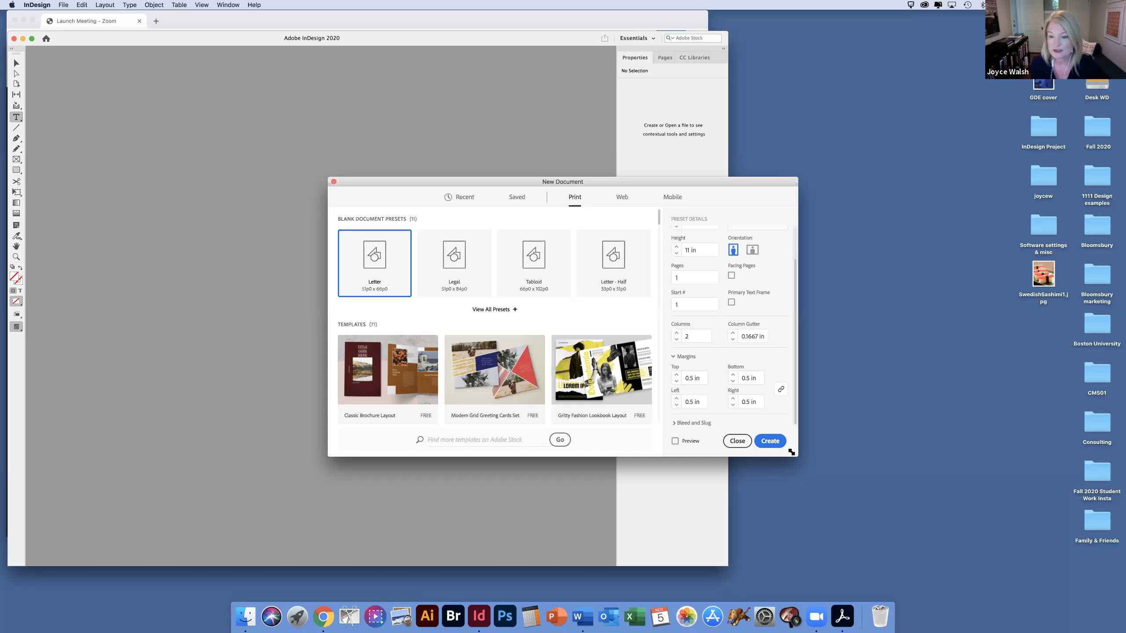
click(770, 441)
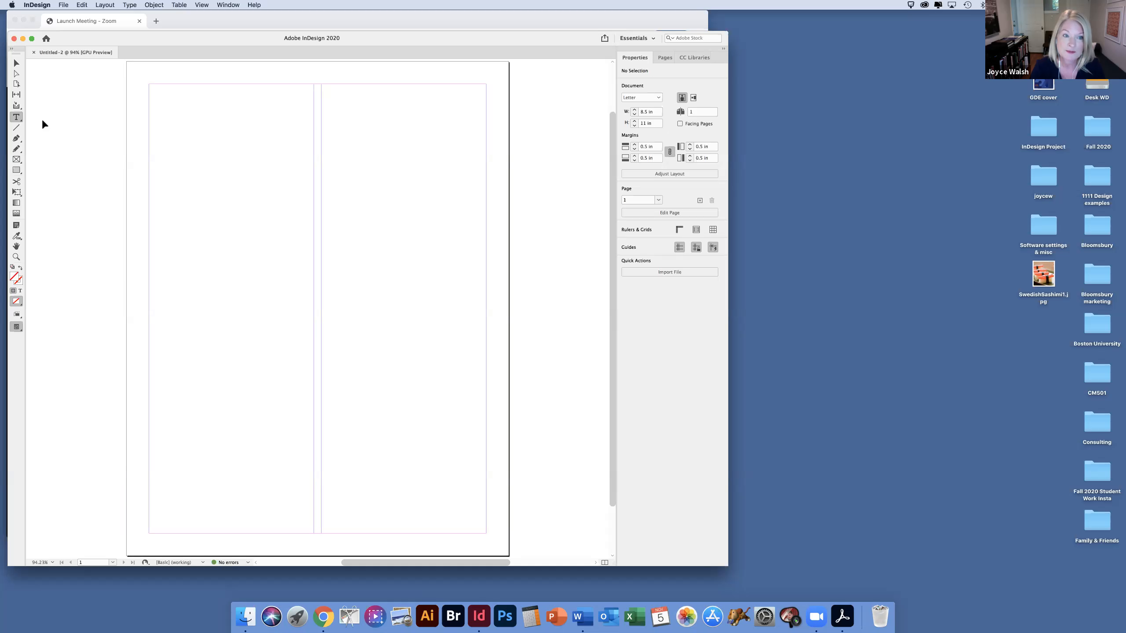
Step: Draw a rectangular picture frame about 3.67 × 3.53 in at the bottom of the first column and place Zebra300.jpg in it
click(17, 159)
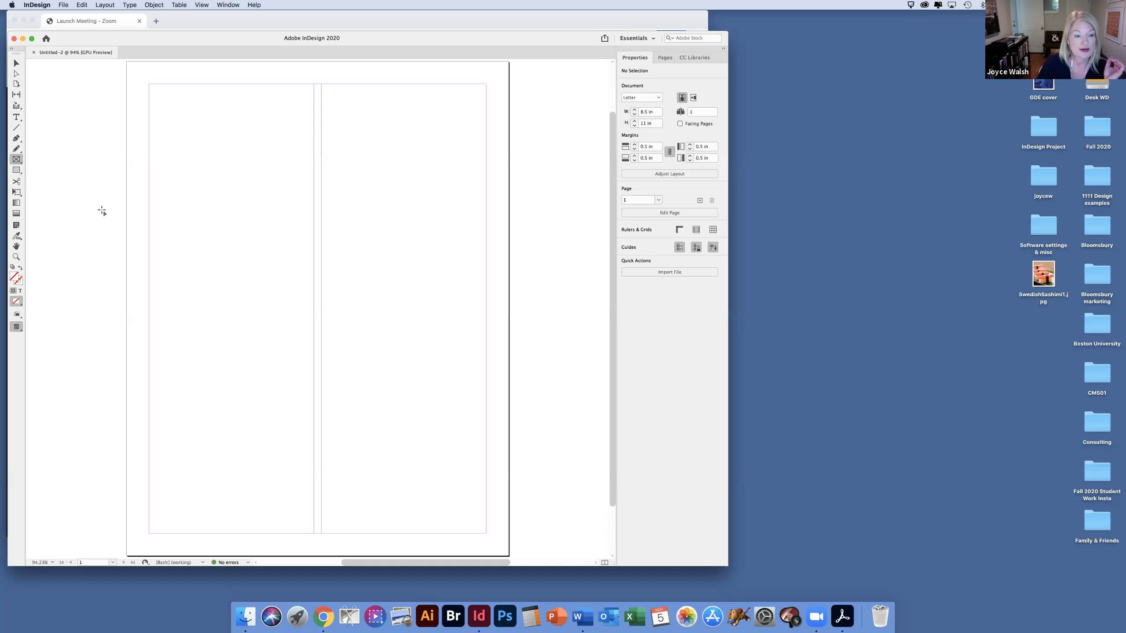
drag(148, 376, 314, 533)
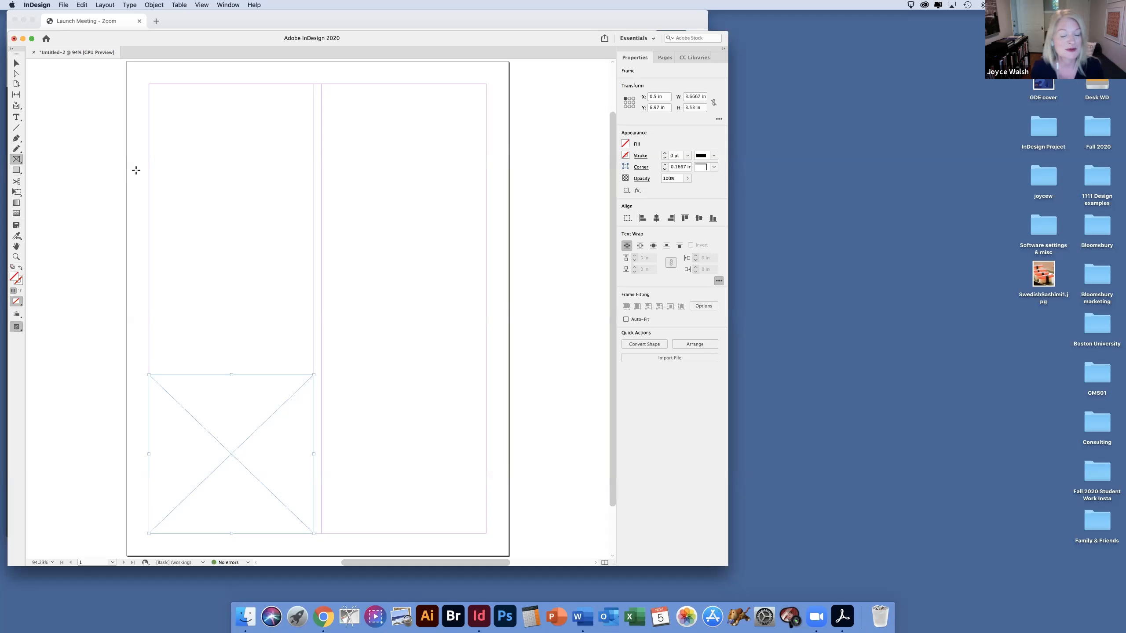
click(61, 5)
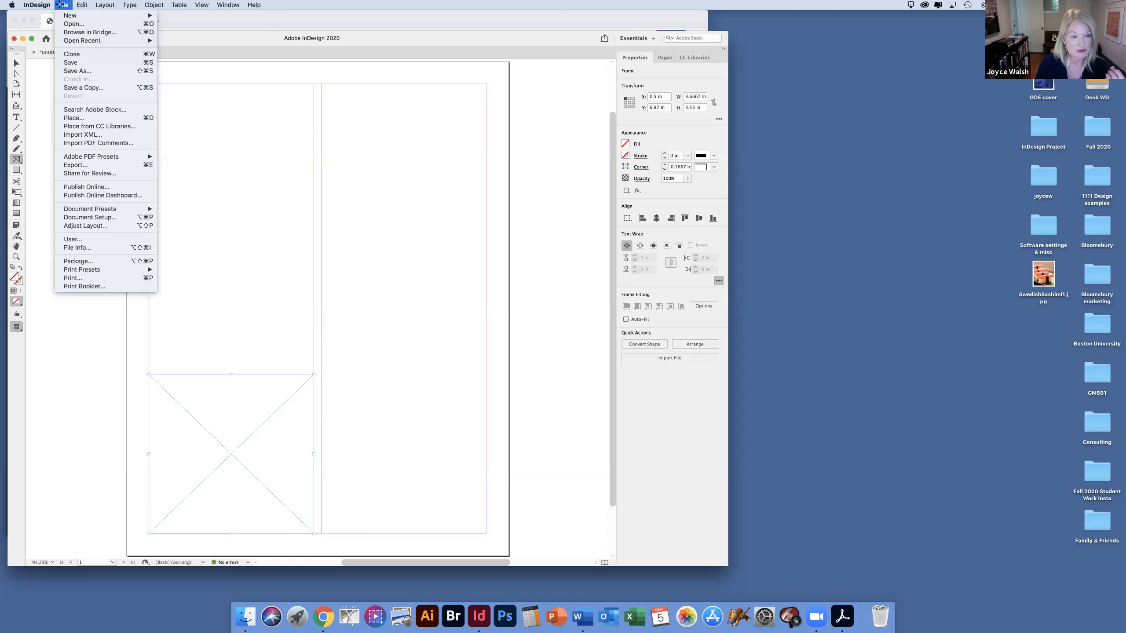
click(131, 117)
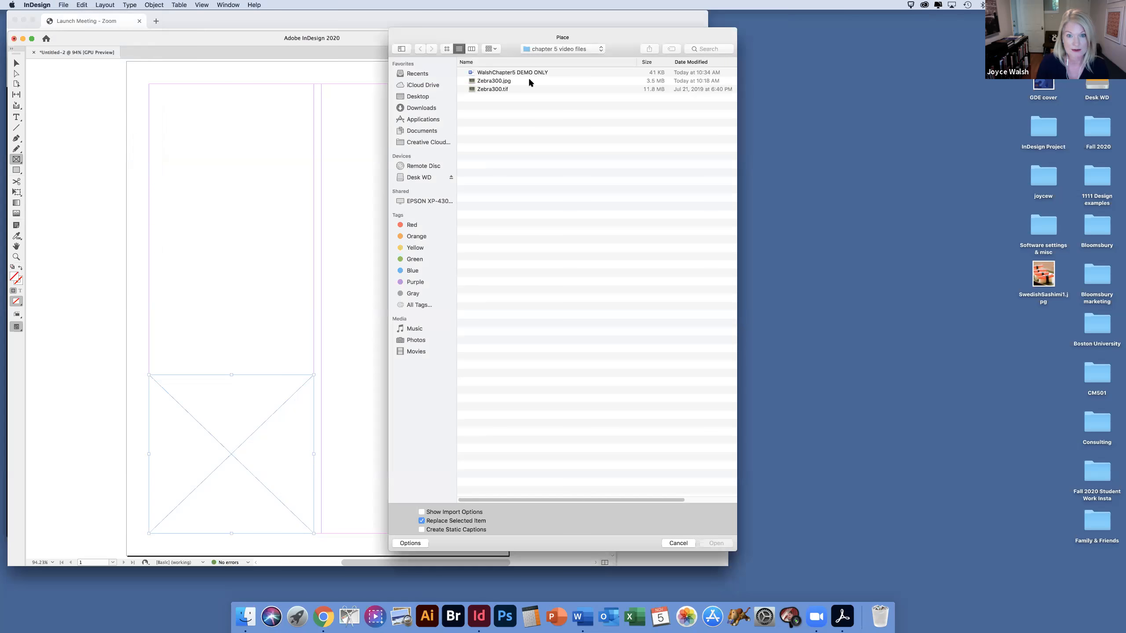
click(528, 81)
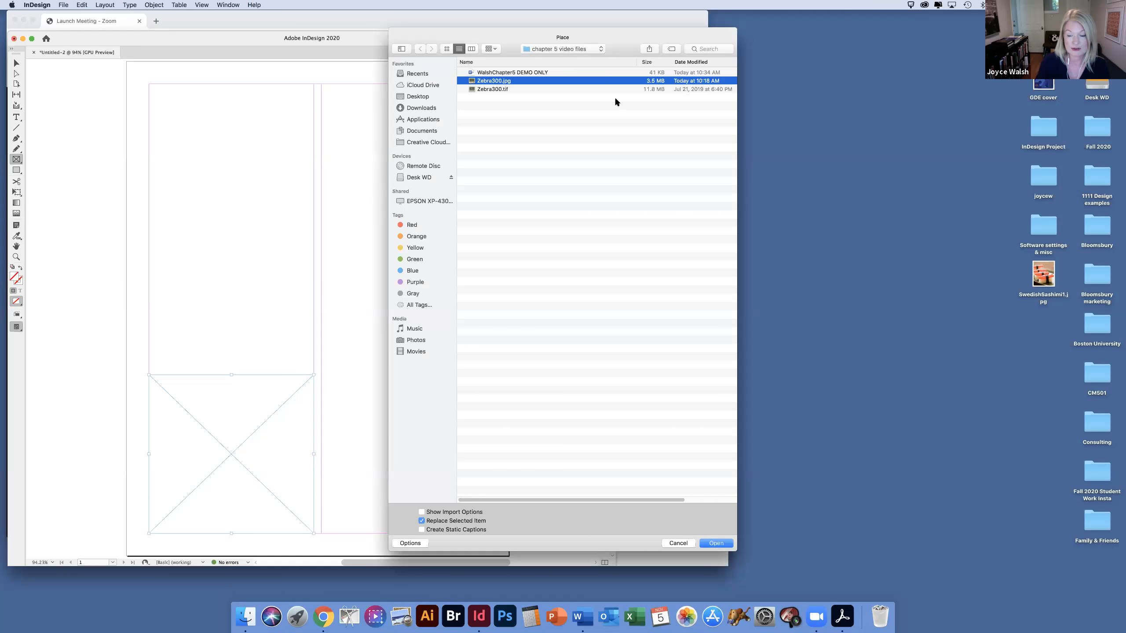
click(716, 544)
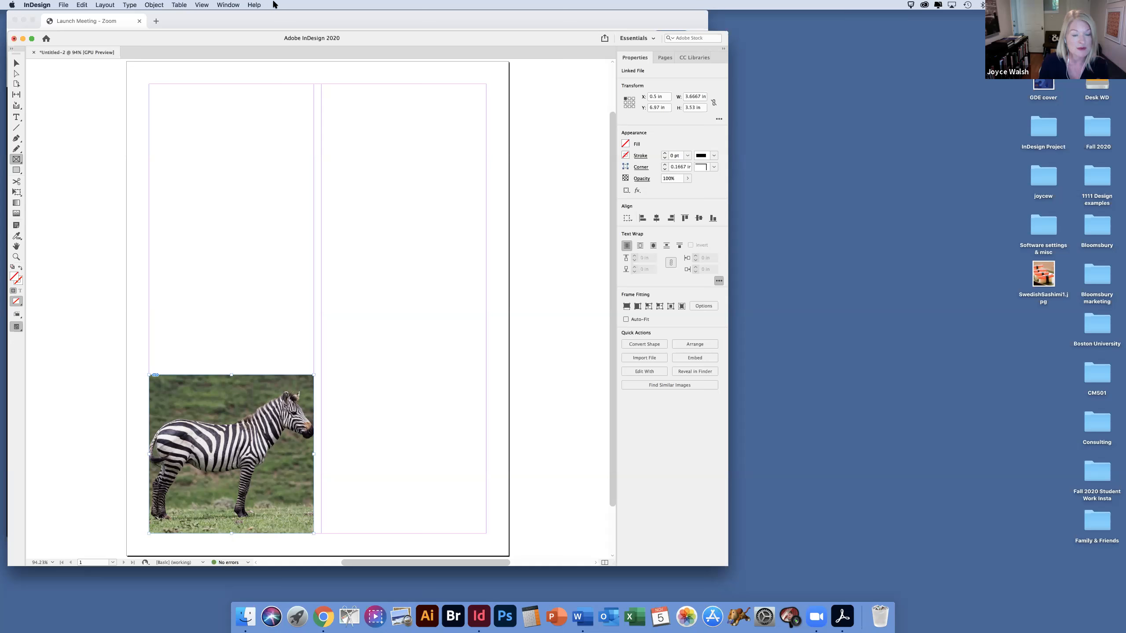
Step: Try the Fill Frame Proportionally fitting on the placed zebra image and undo it
click(156, 5)
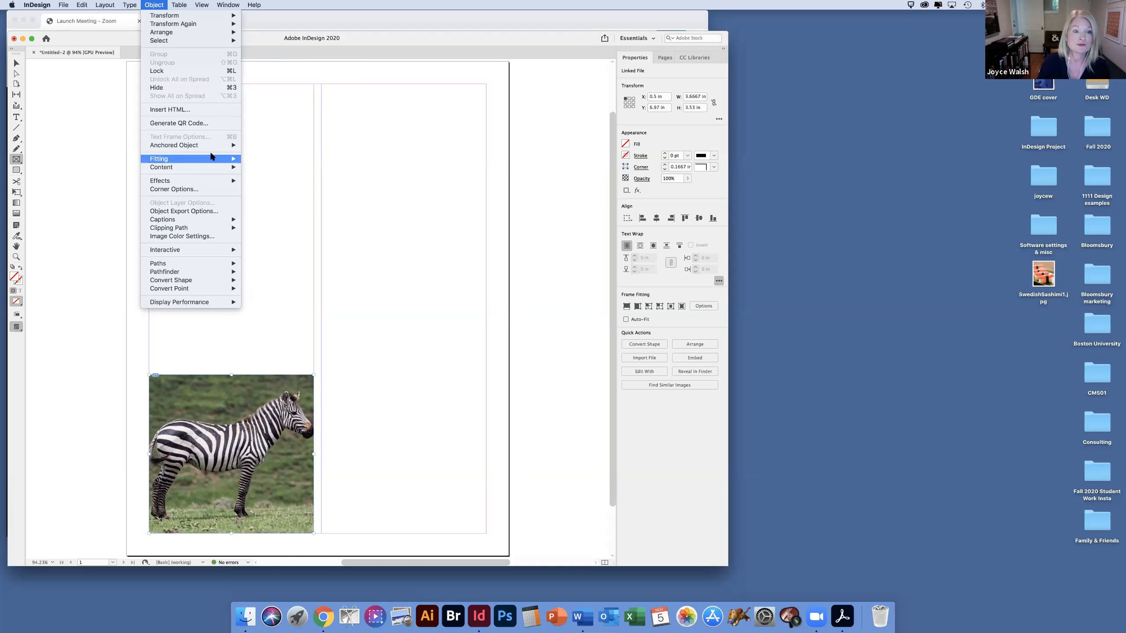
mouse_move(218, 160)
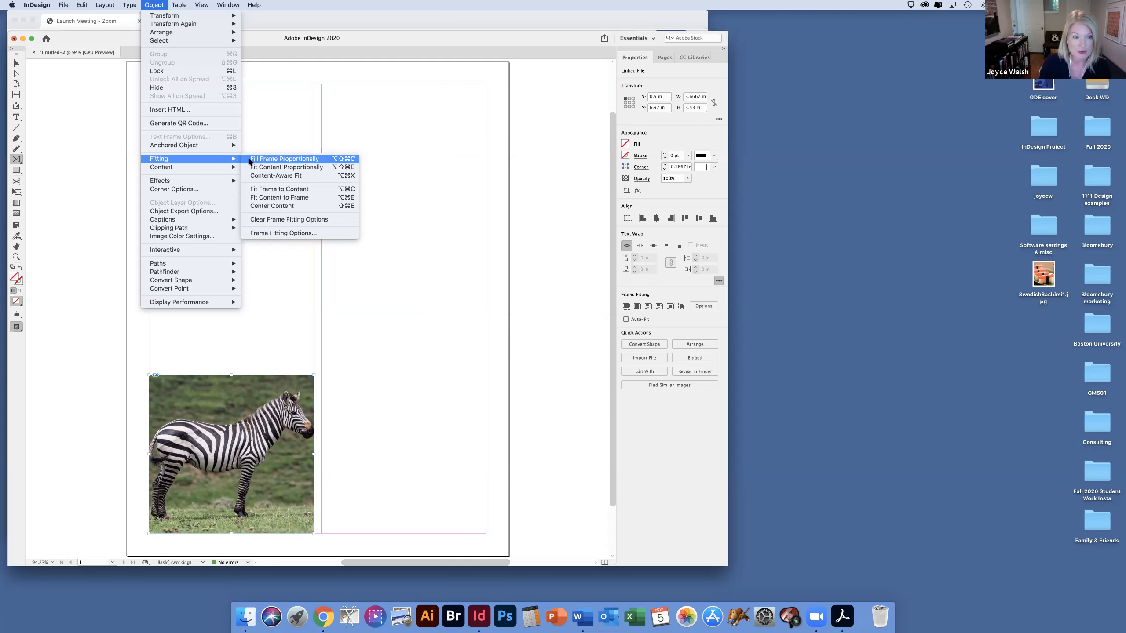
click(329, 158)
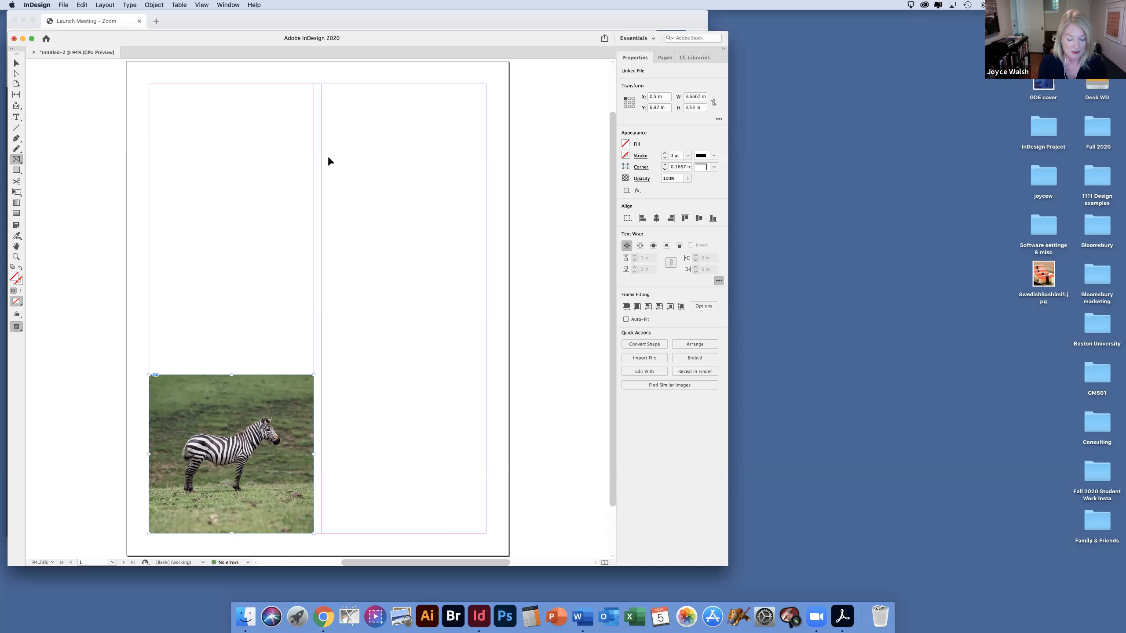
key(super+z)
Step: Try the Fit Content Proportionally fitting on the zebra image and revert it
click(152, 6)
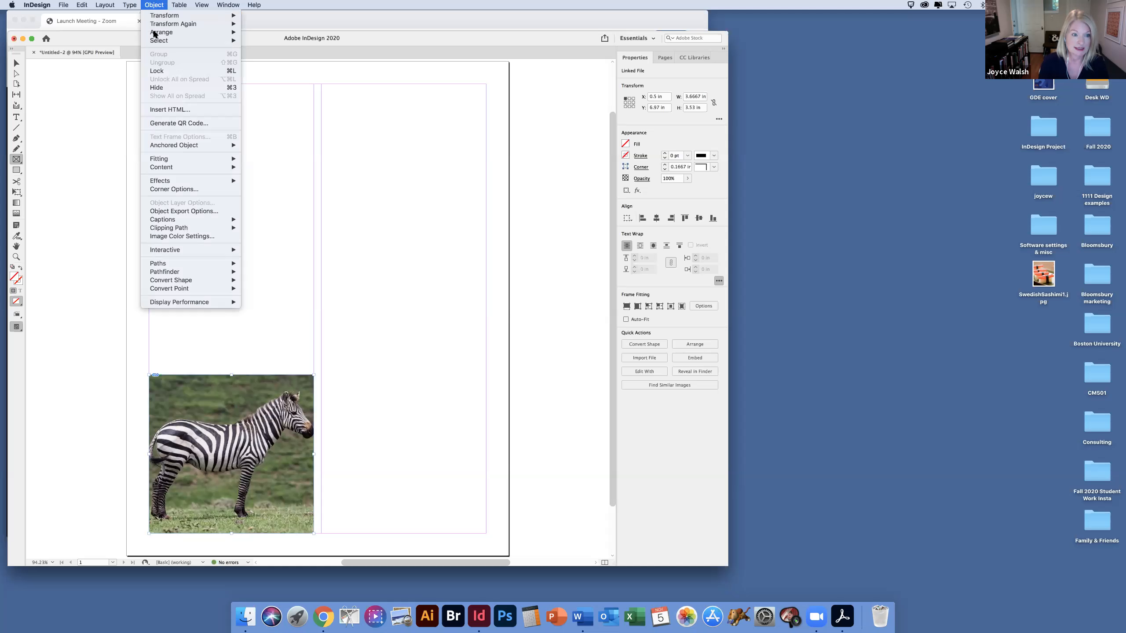
mouse_move(175, 161)
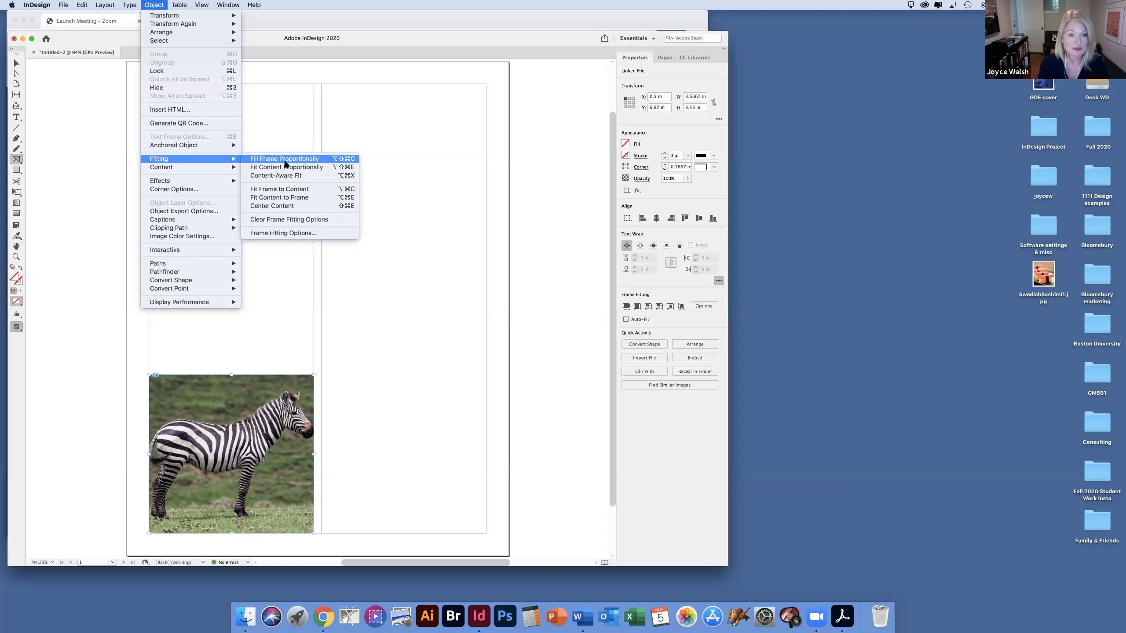
click(324, 168)
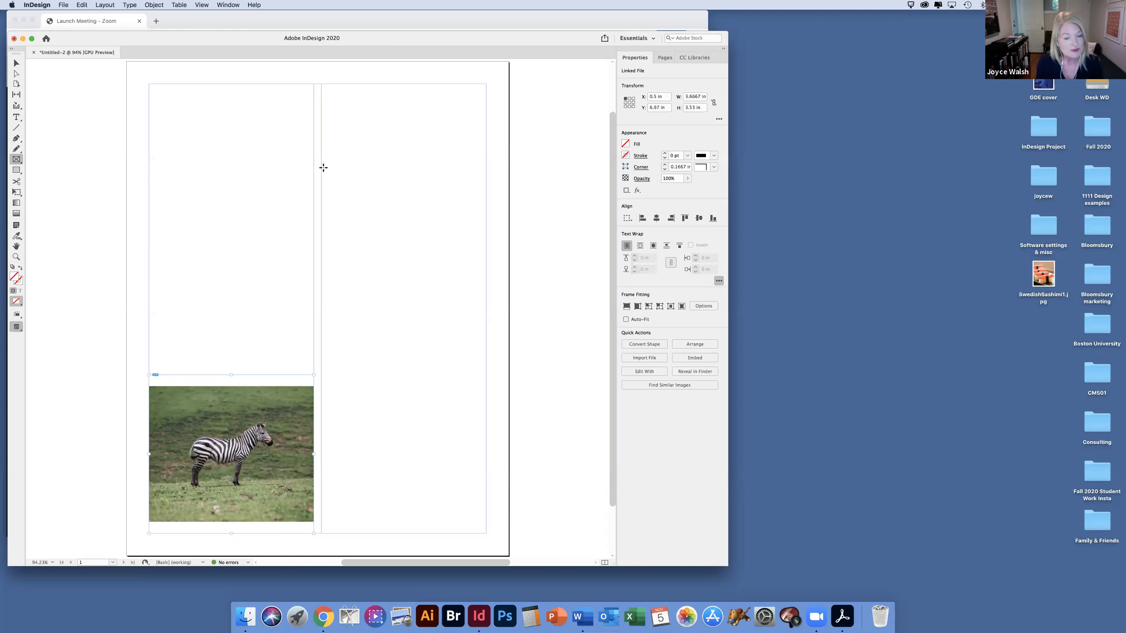
key(super+alt+shift+c)
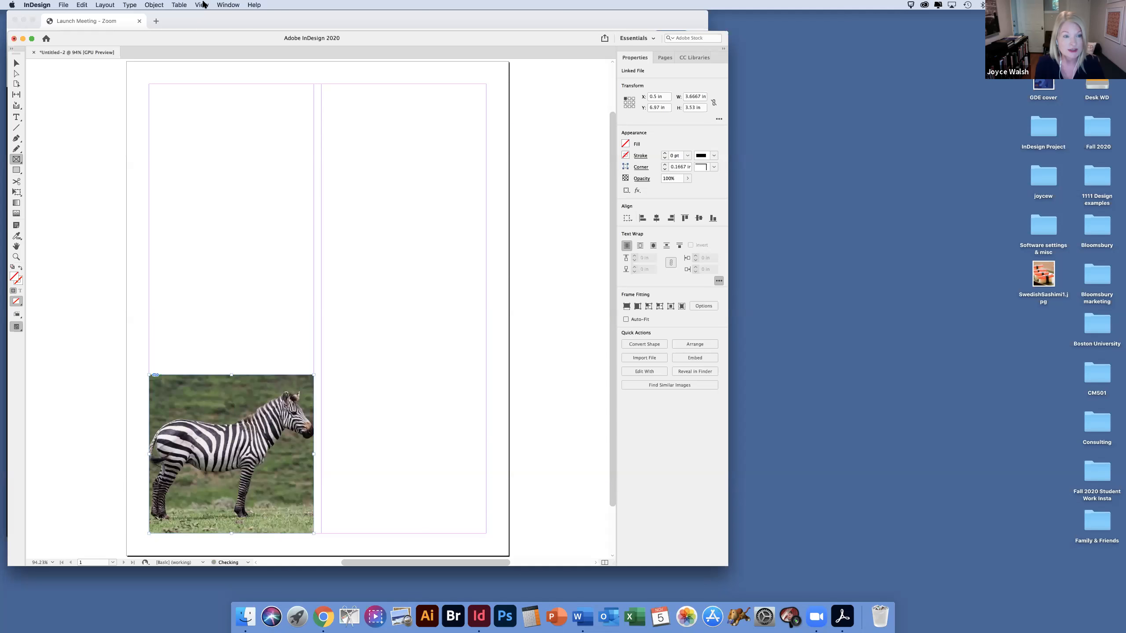
Step: Fit the zebra image so that it fills its frame proportionally
click(153, 4)
mouse_move(189, 160)
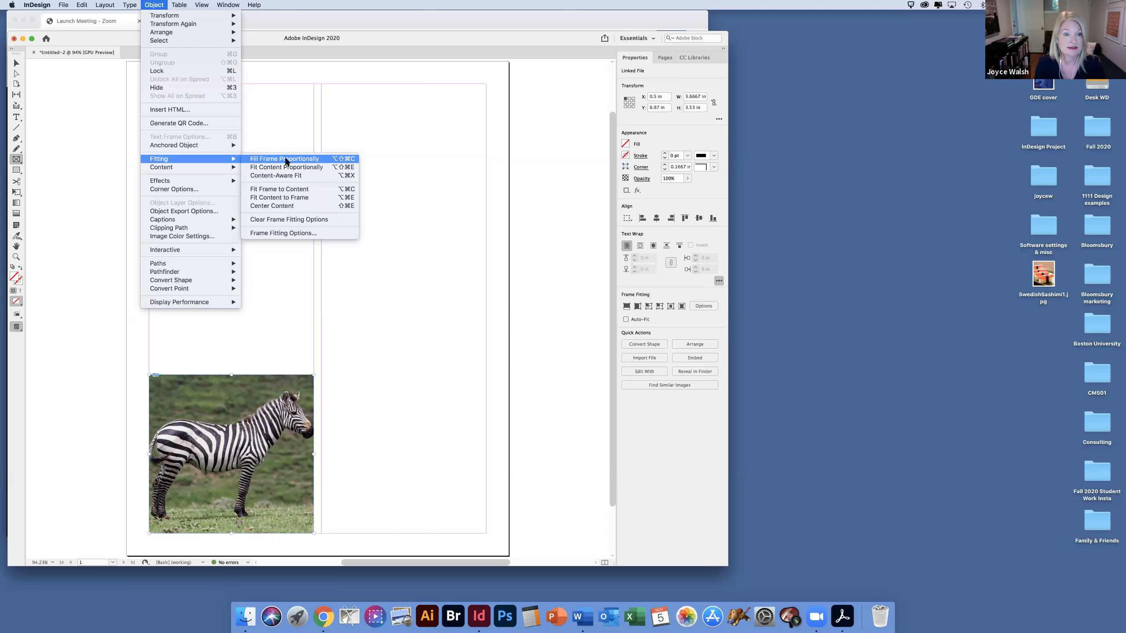
click(287, 160)
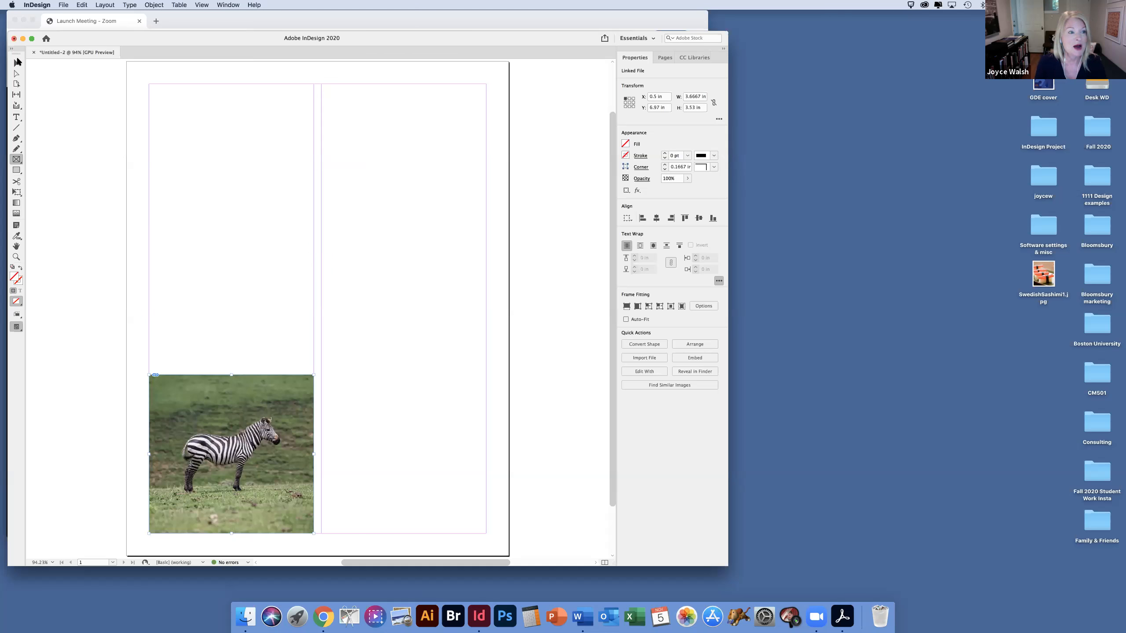
Step: Undock the toolbox, place it beside the zebra frame, and activate the Selection tool
drag(15, 58, 118, 339)
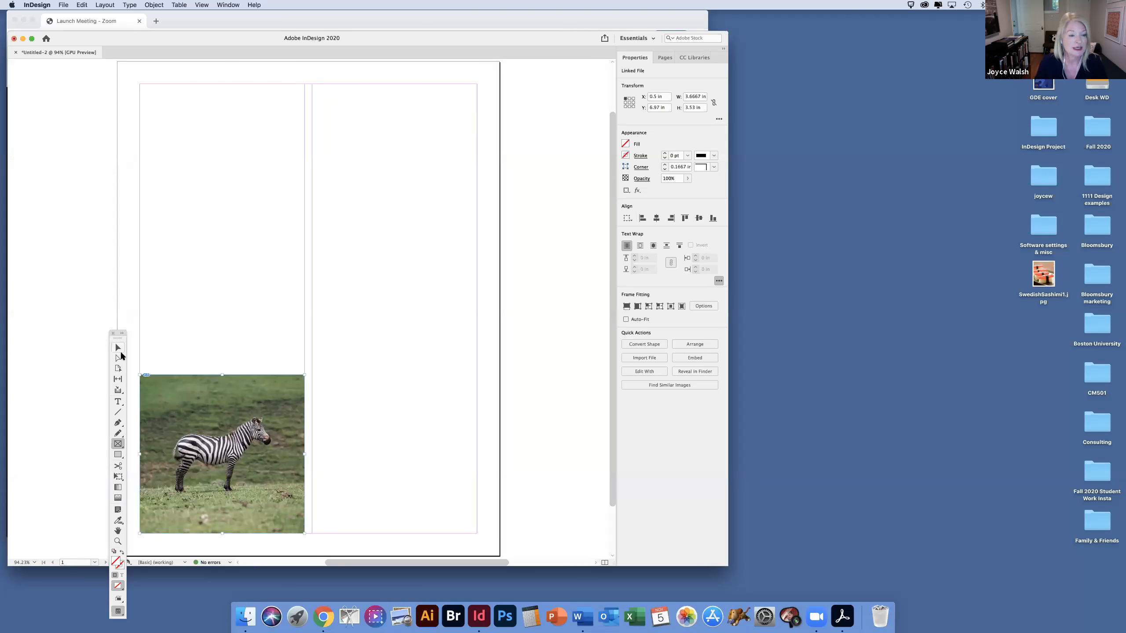
click(118, 351)
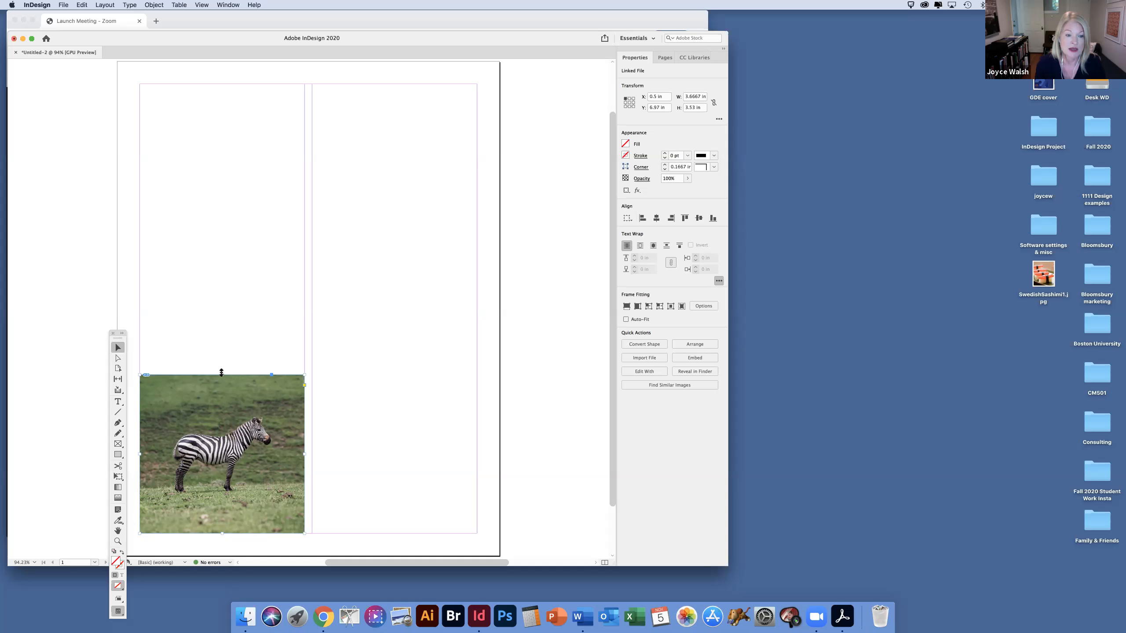
Step: Try cropping the zebra frame from its top edge to about 2.98 in high and moving it slightly up, and undo both changes
drag(221, 373, 222, 399)
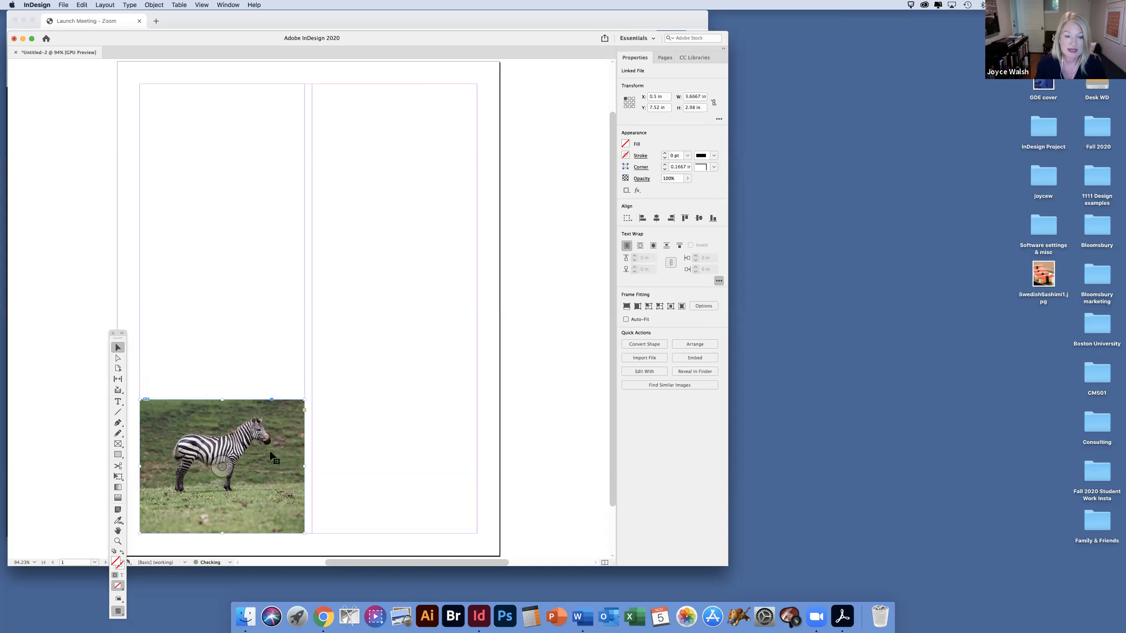
drag(302, 466, 283, 442)
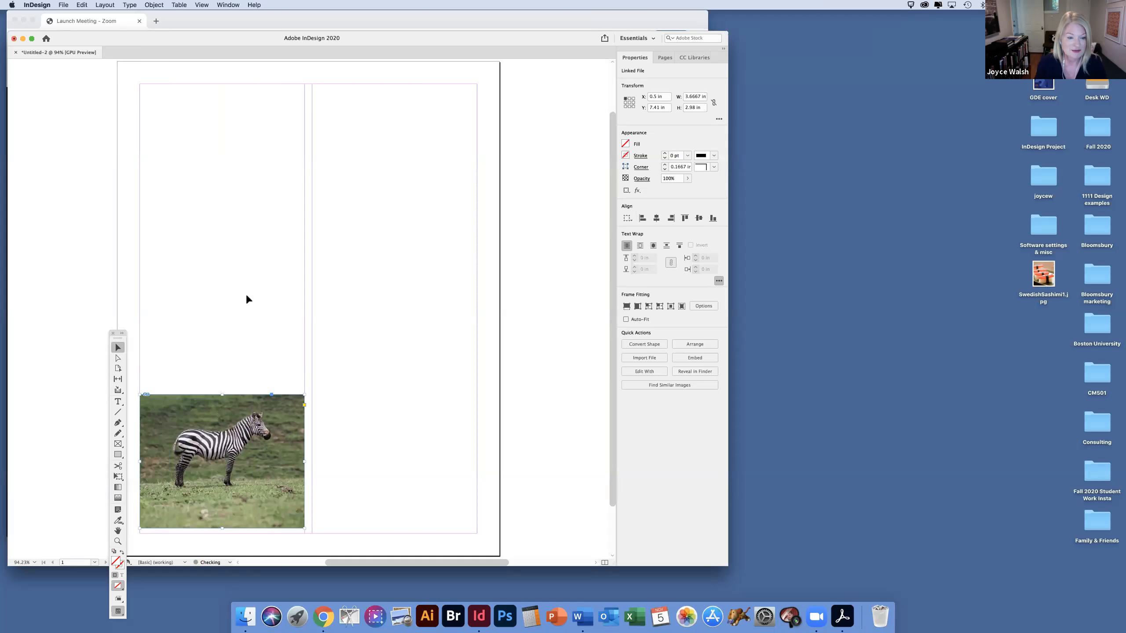
key(super+z)
key(super+z)
key(super+z)
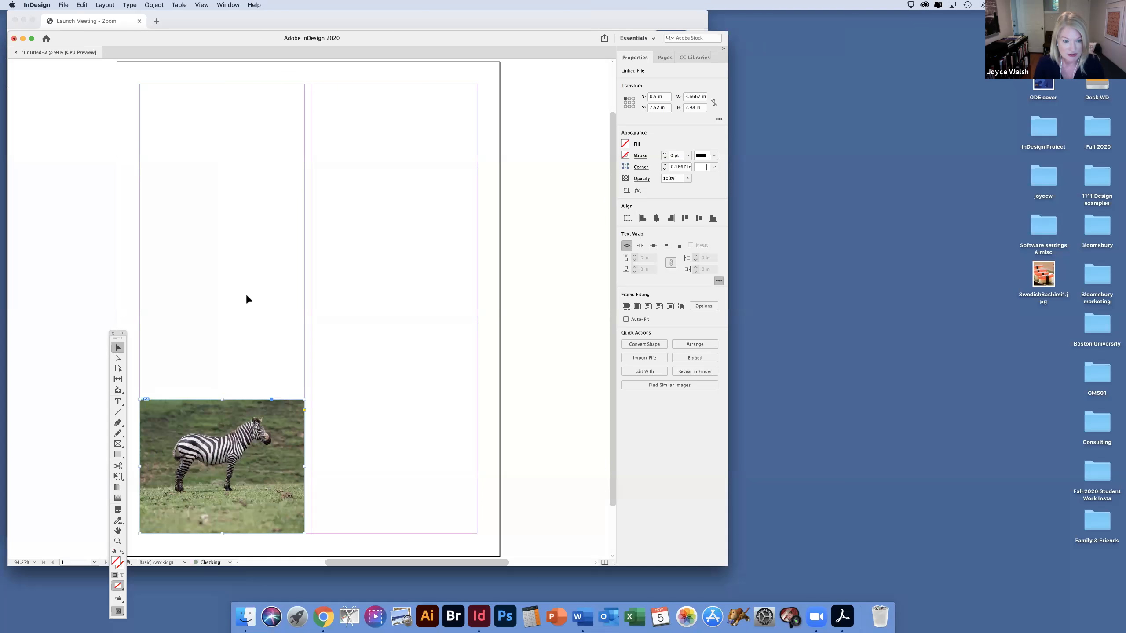
Step: Enlarge the zebra image inside its frame to about 11.85 × 9.76 in with Direct Selection and reposition it to show the head and neck
click(118, 359)
click(221, 424)
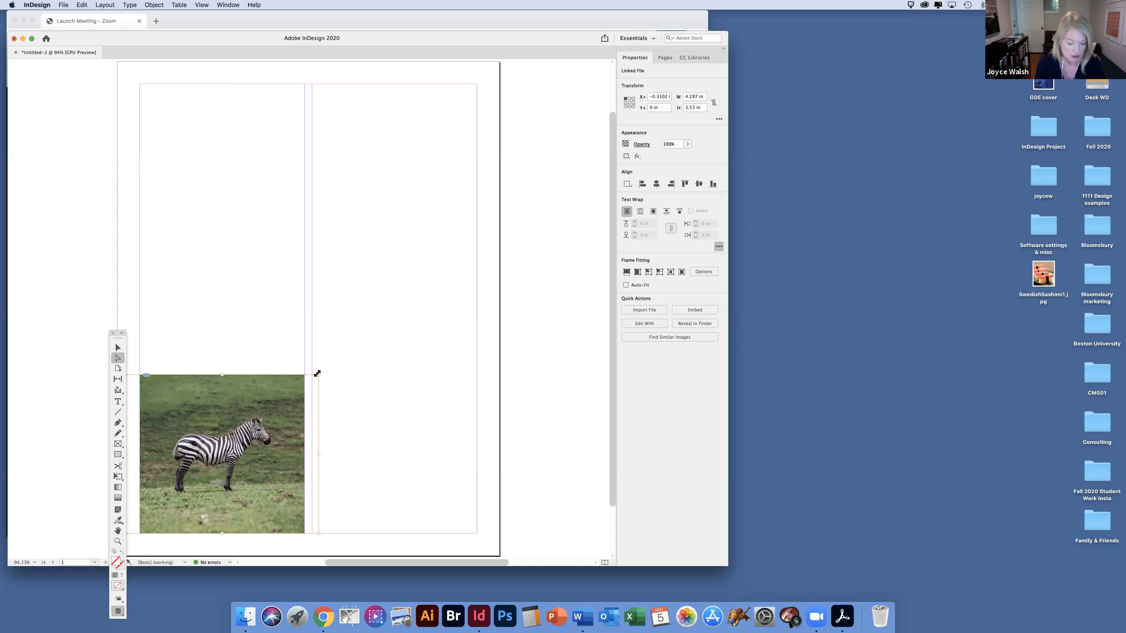
drag(318, 373, 462, 256)
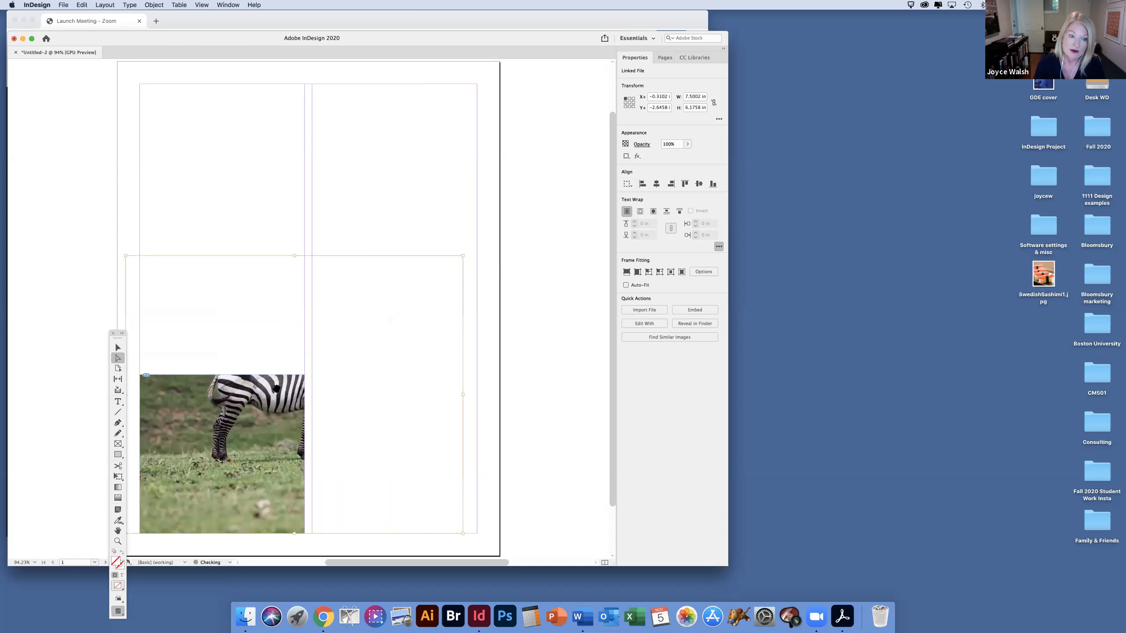
drag(142, 487, 135, 494)
drag(323, 352, 447, 250)
drag(254, 411, 196, 472)
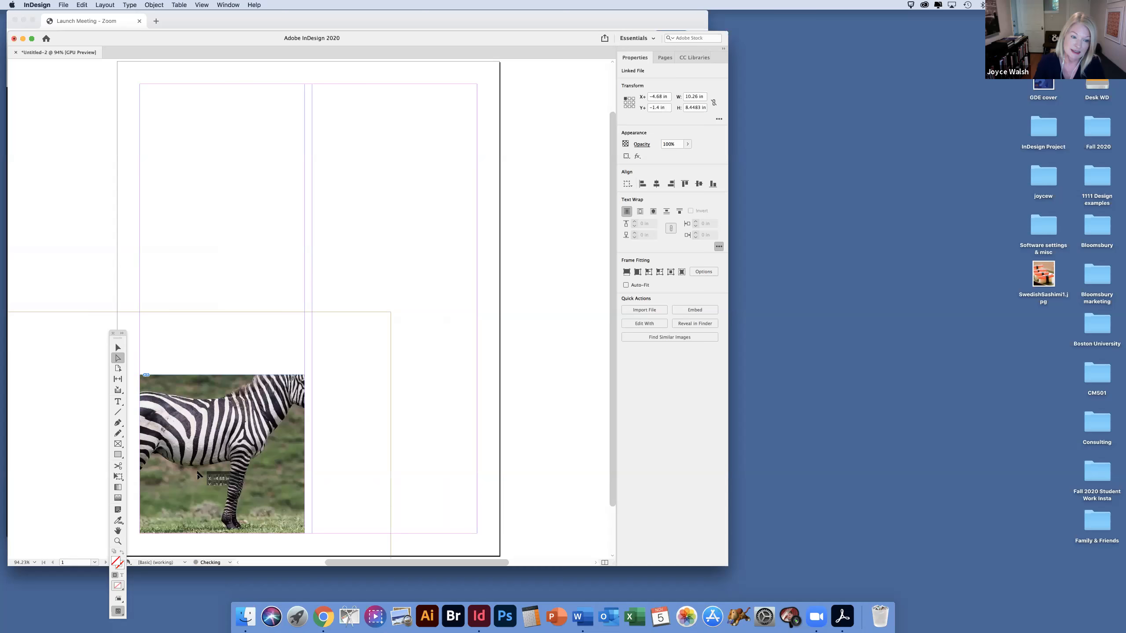
drag(390, 311, 462, 253)
drag(239, 410, 194, 456)
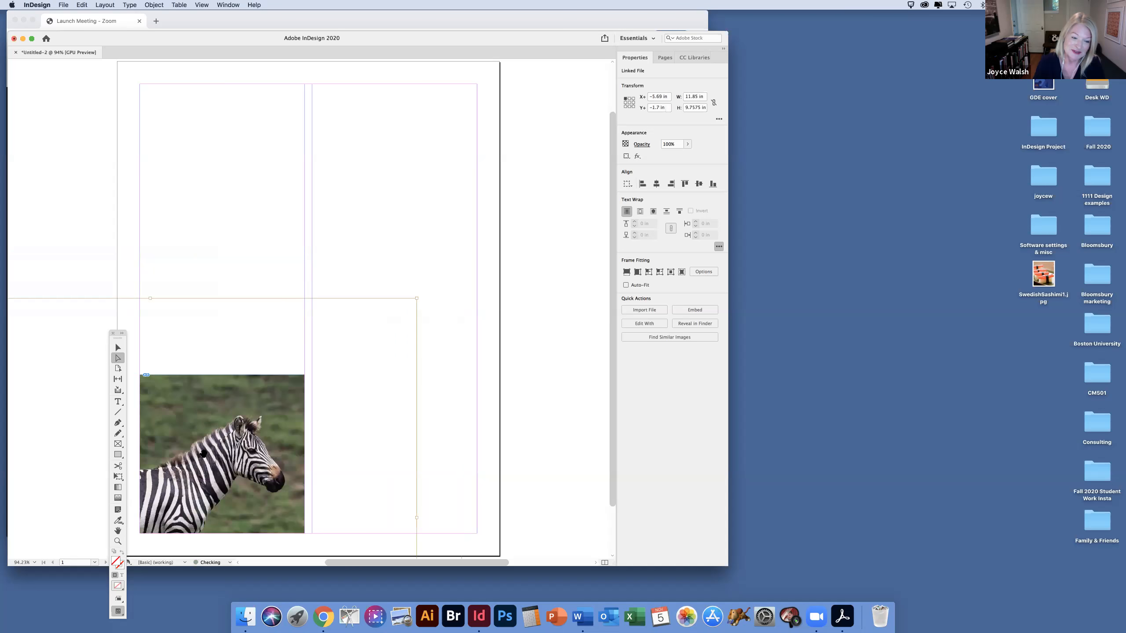
drag(244, 446, 233, 439)
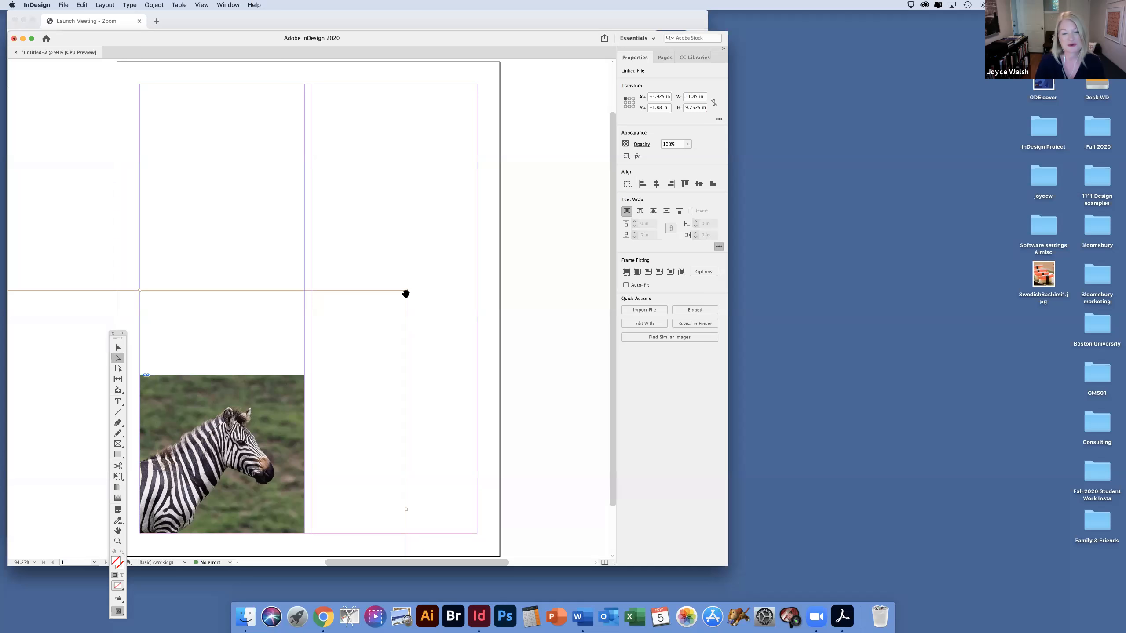
Step: Try shrinking the zebra frame from its upper corner to about 1.95 × 2.43 in with the Selection tool, undo it, and deselect
click(118, 348)
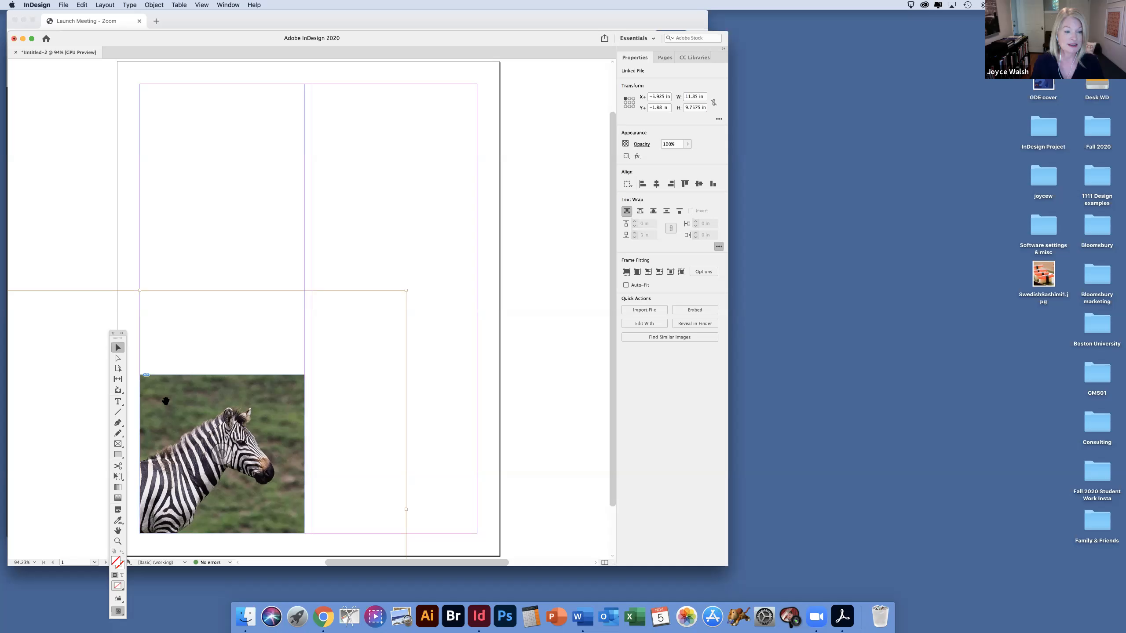
click(144, 208)
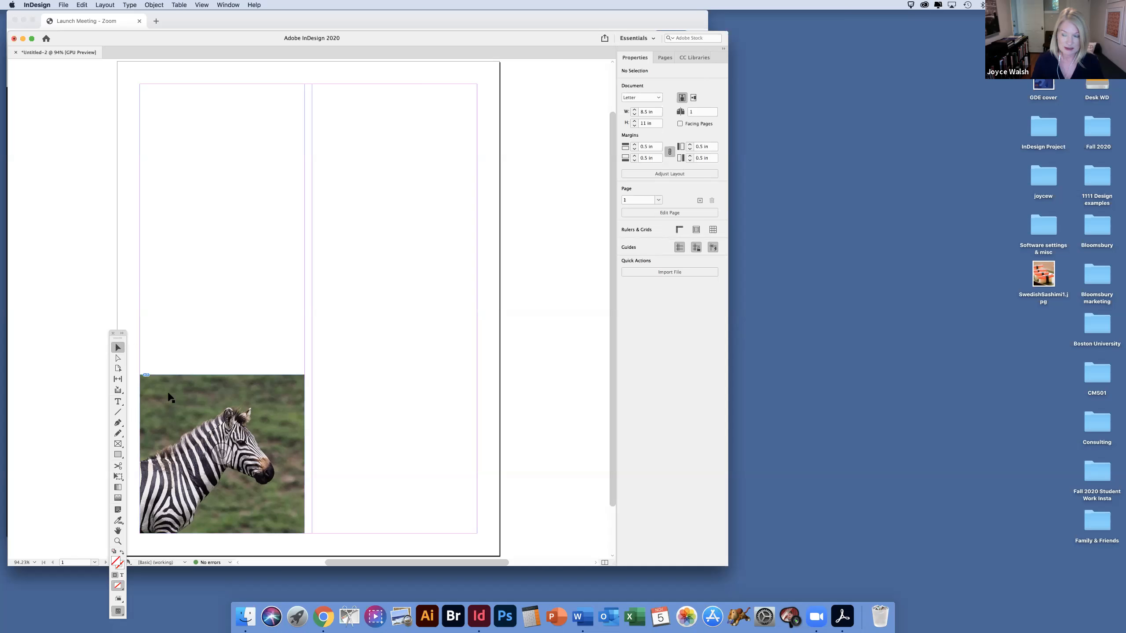
drag(304, 376, 228, 424)
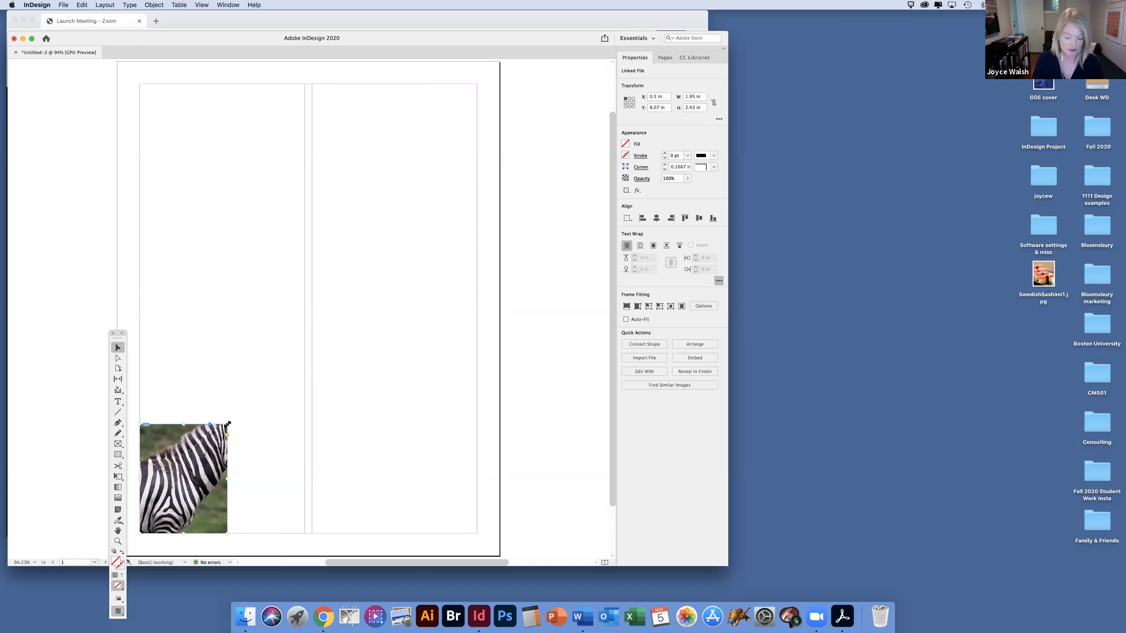
key(super+z)
click(215, 309)
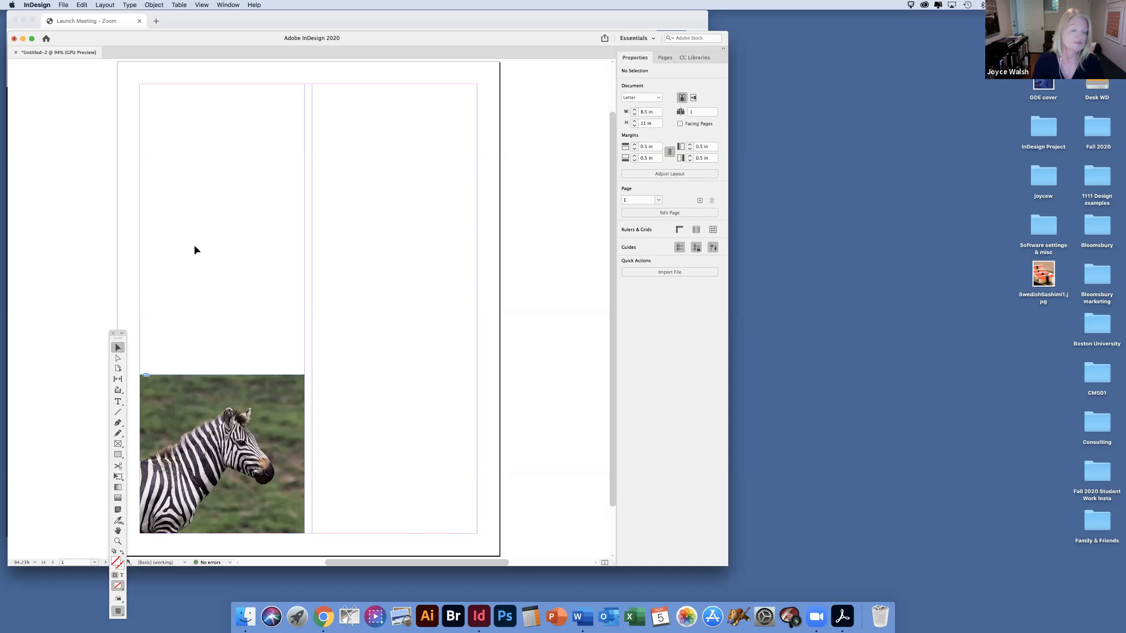
Step: Move the toolbox off the page, activate the Type tool, and float the Pages panel beside the Properties panel
drag(121, 340, 87, 155)
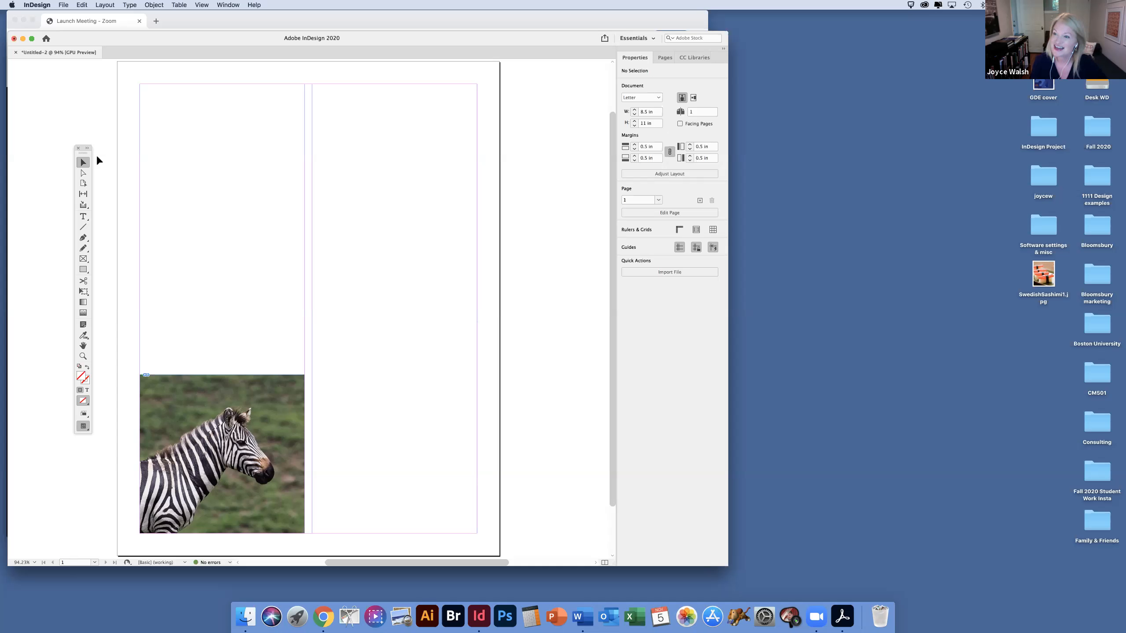
click(83, 216)
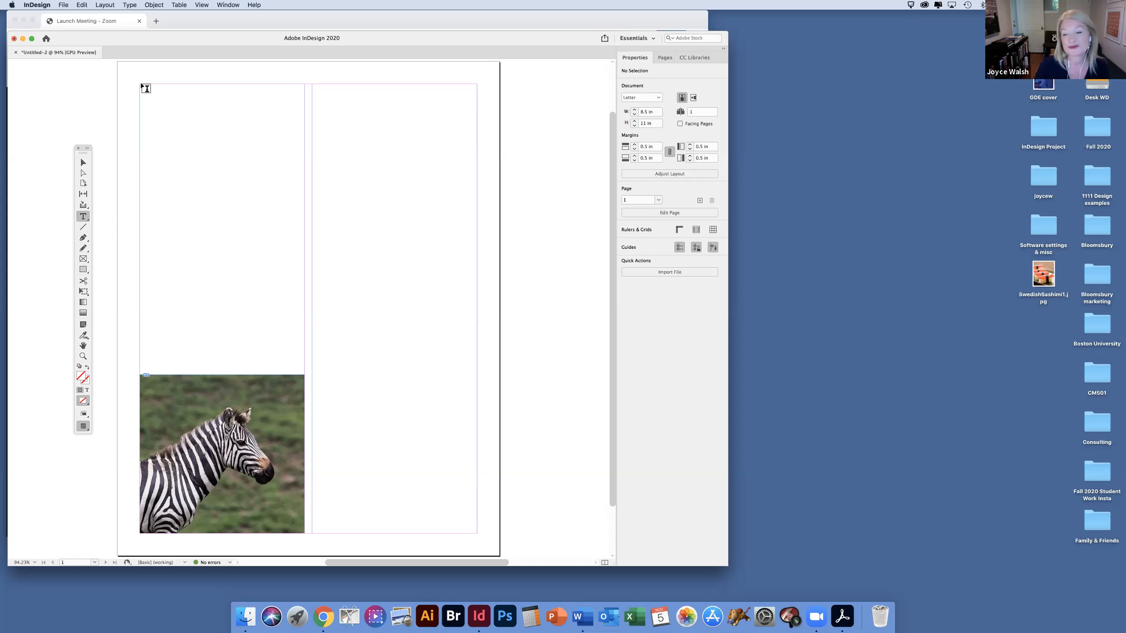
click(664, 60)
drag(663, 60, 524, 65)
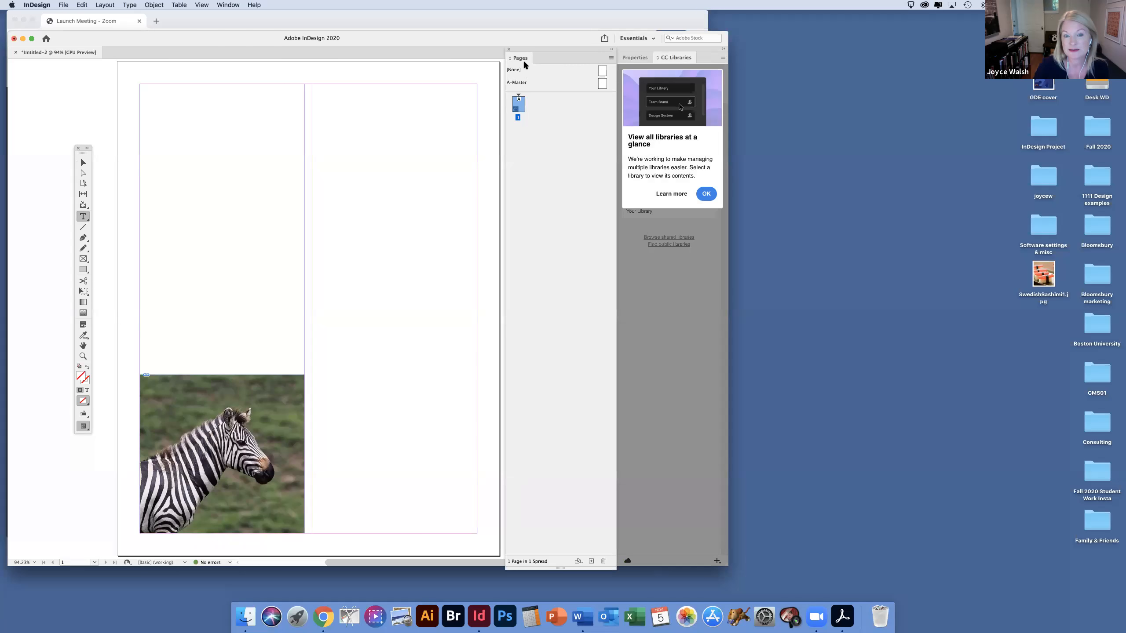
click(631, 58)
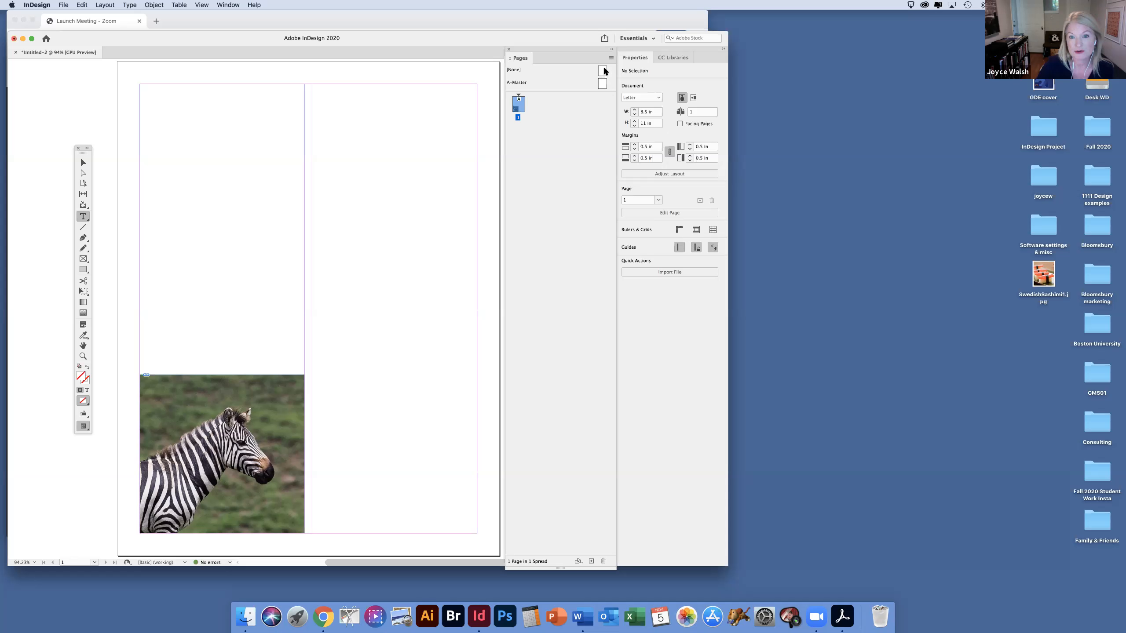
Step: Try adding a second page below page 1 from the [None] master, and undo it
drag(603, 71, 508, 145)
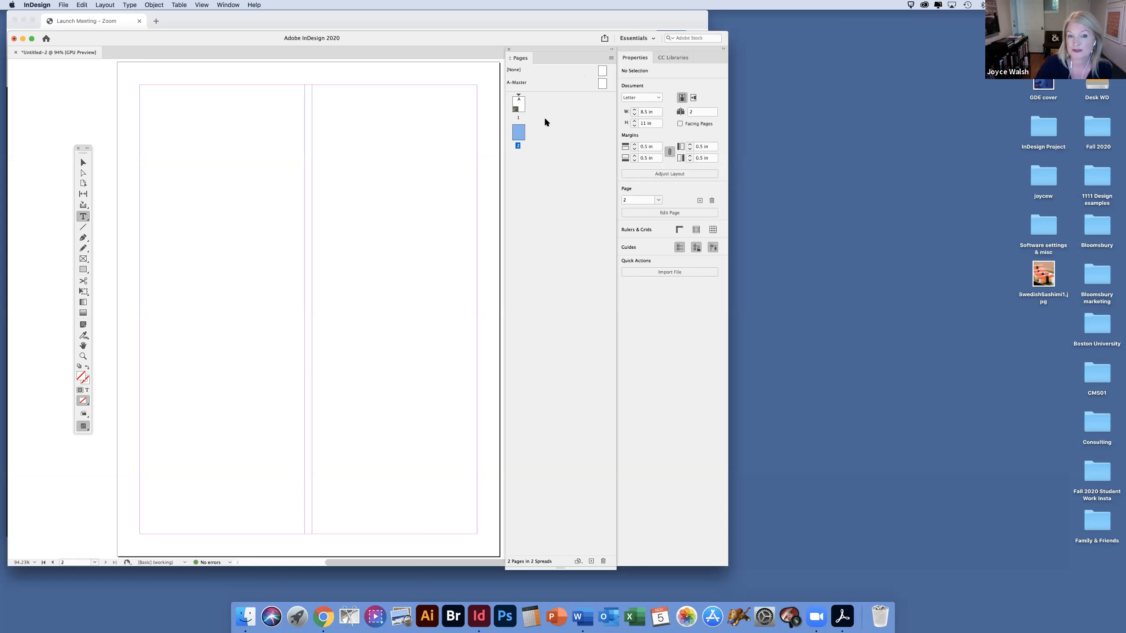
key(super+z)
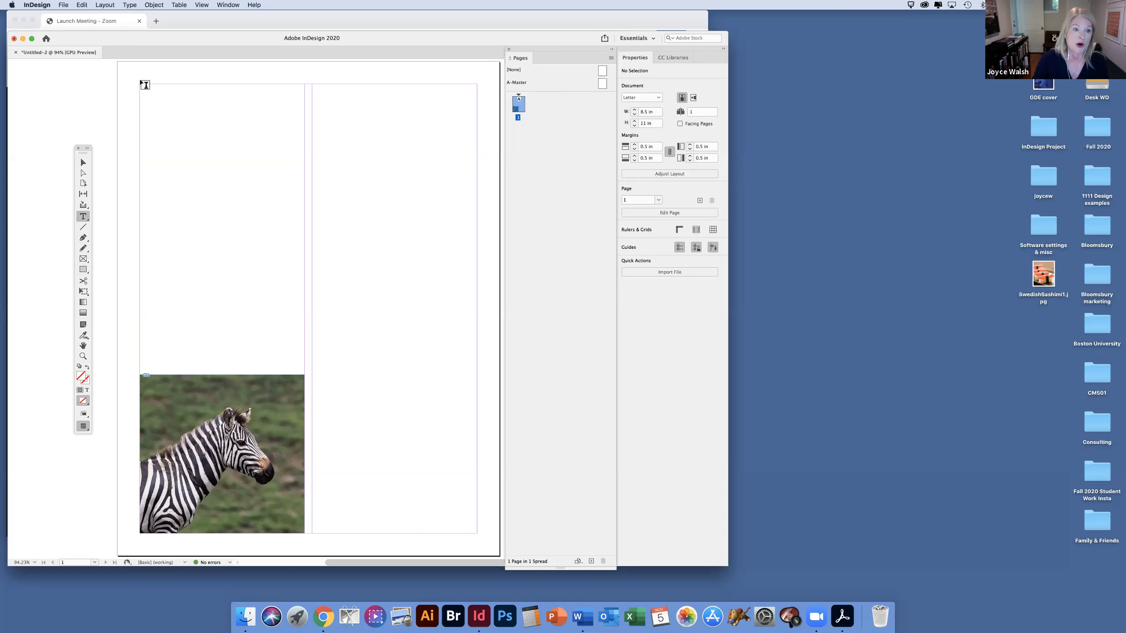
Step: Load the Chapter 5 DEMO ONLY text document from the chapter 5 video files folder for placing
click(67, 5)
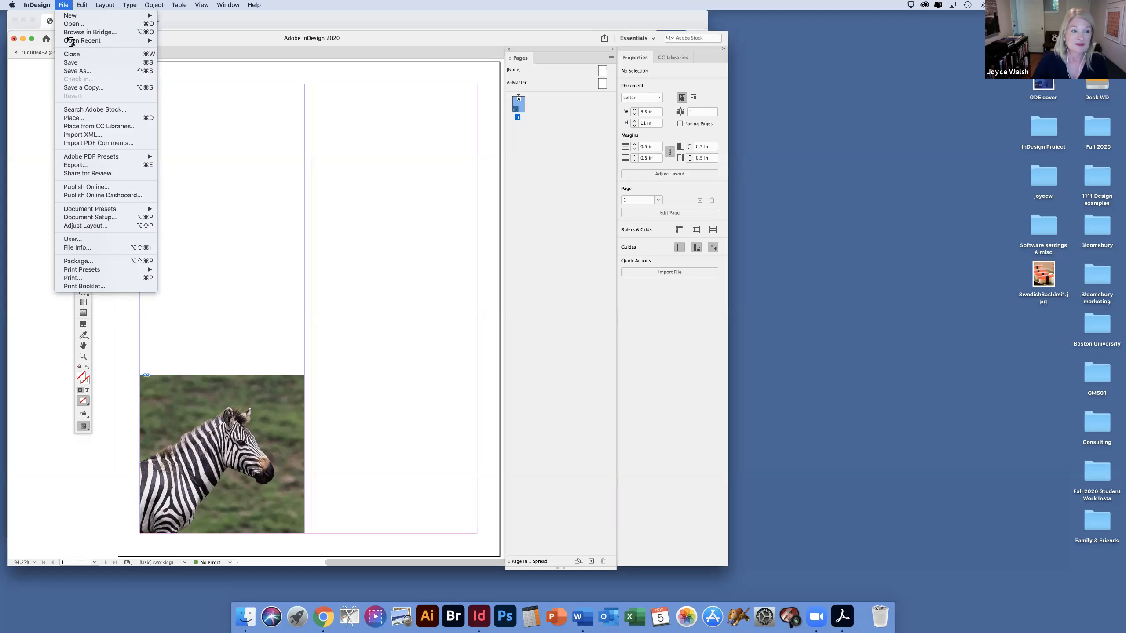
click(153, 119)
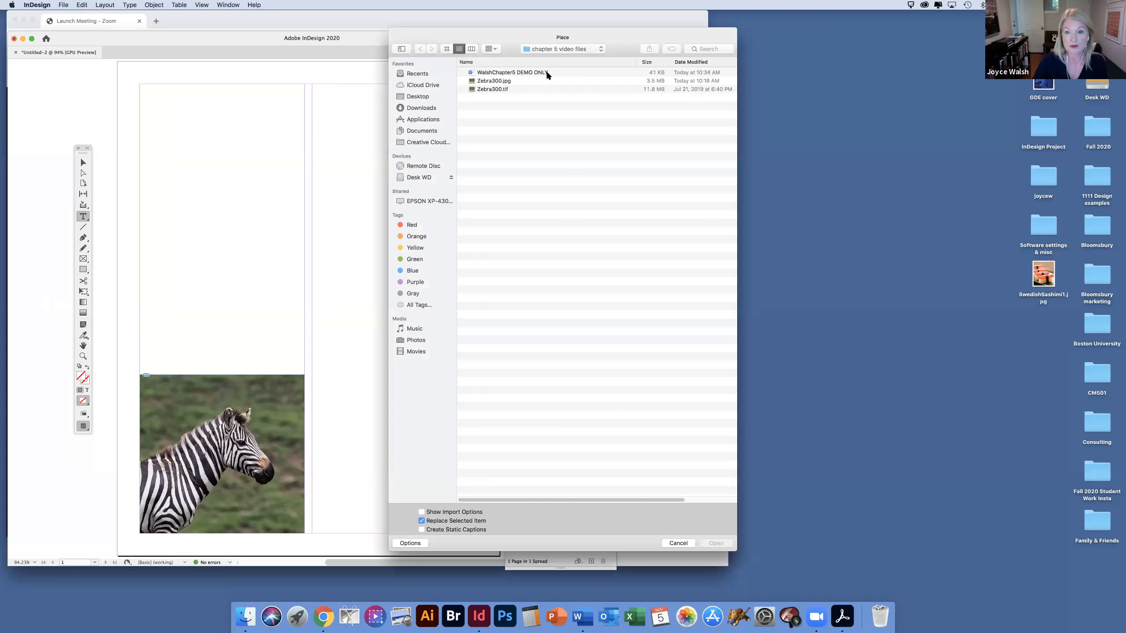
click(546, 75)
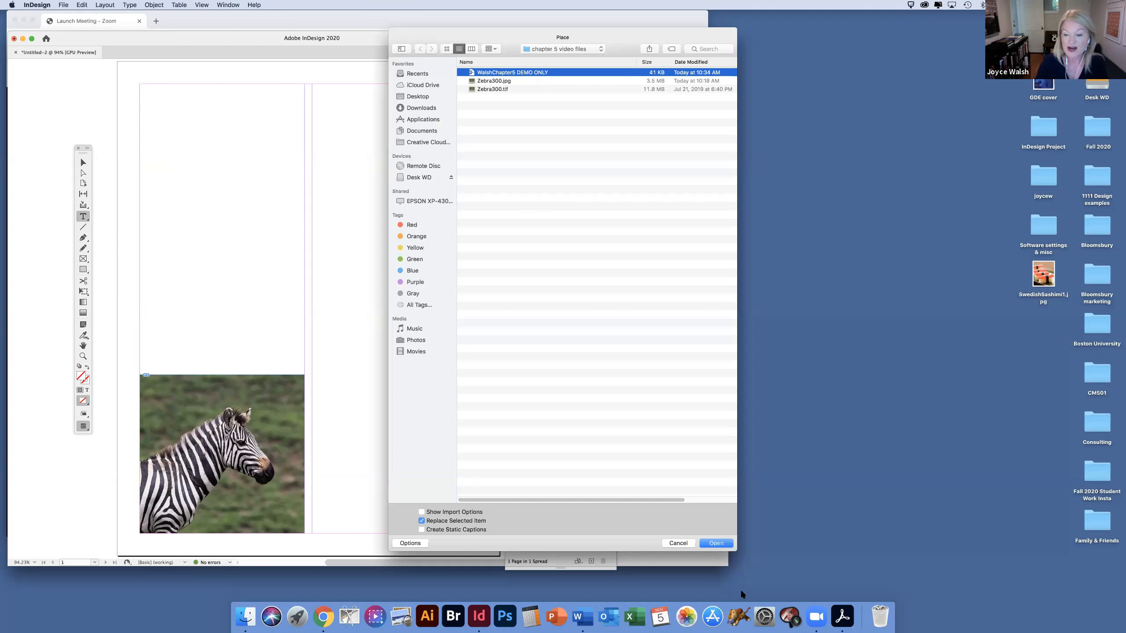
click(726, 544)
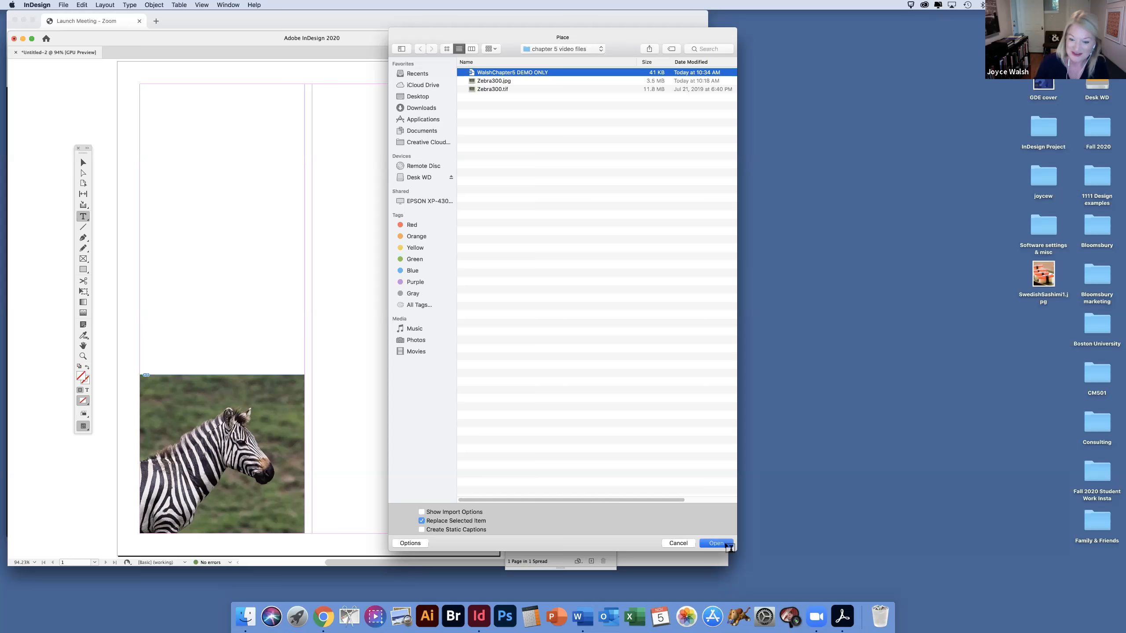
Step: Try placing the text manually in the first column and threading its overflow into the second column, and undo both placements
click(140, 87)
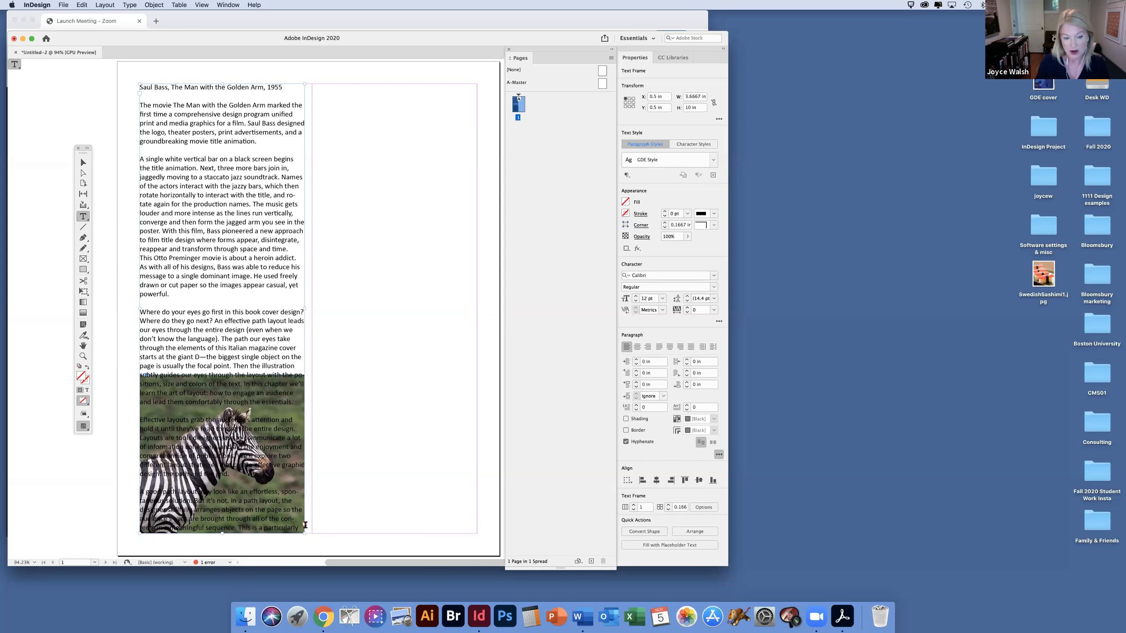
key(super)
click(304, 525)
click(313, 87)
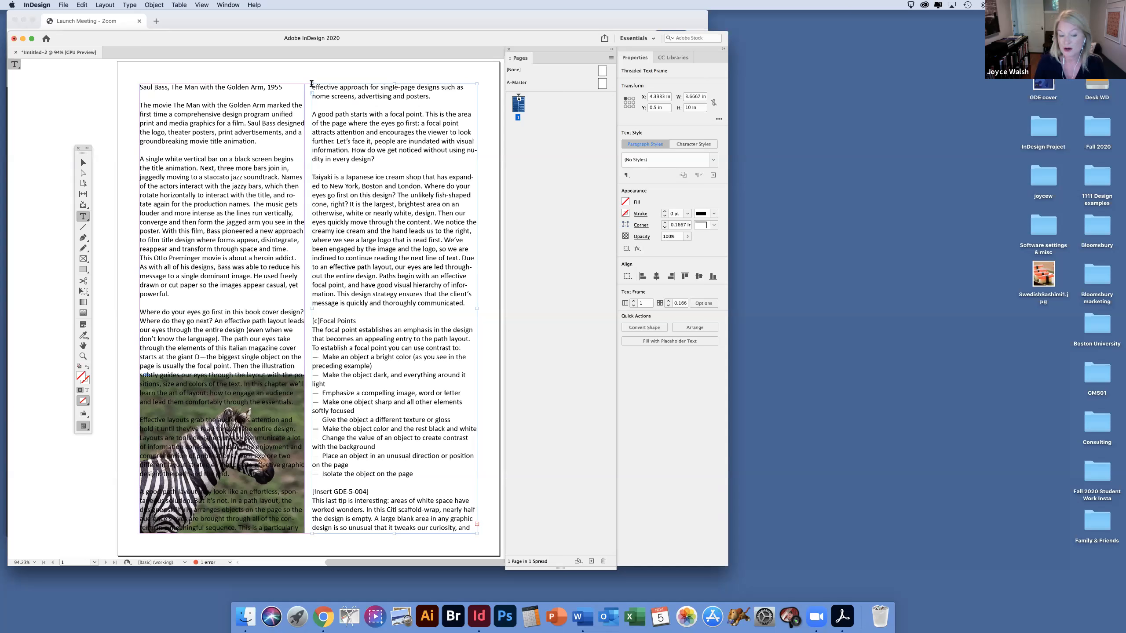
key(super+z)
key(super+z)
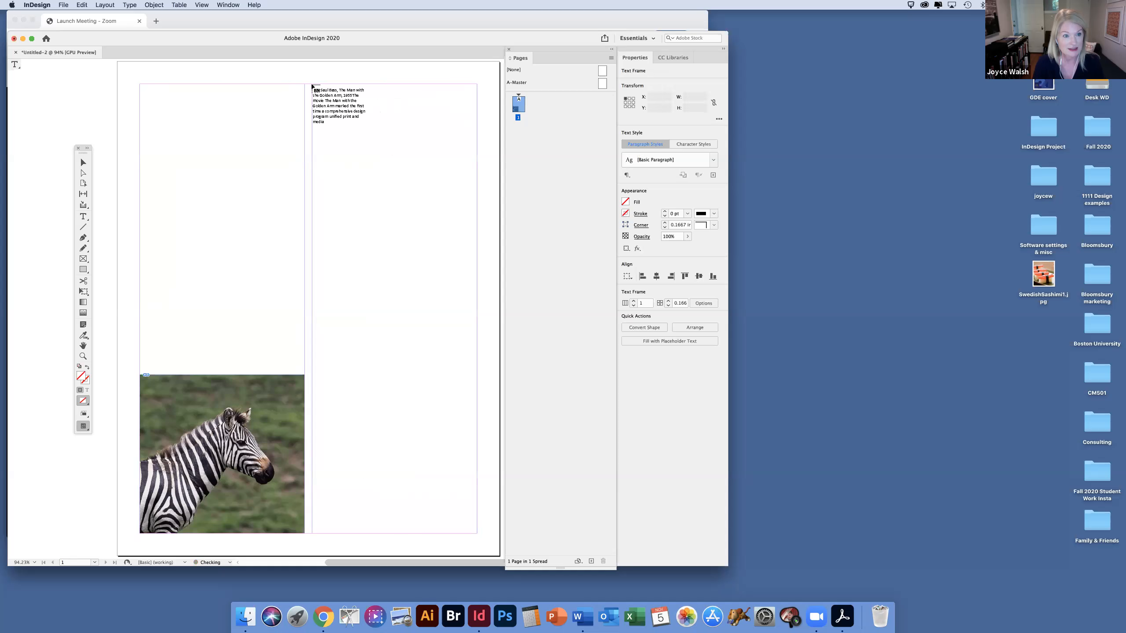
Step: Autoflow the loaded text from the first column of page 1 through automatically added pages, check the page thumbnails, and return to page 1
shift+click(133, 87)
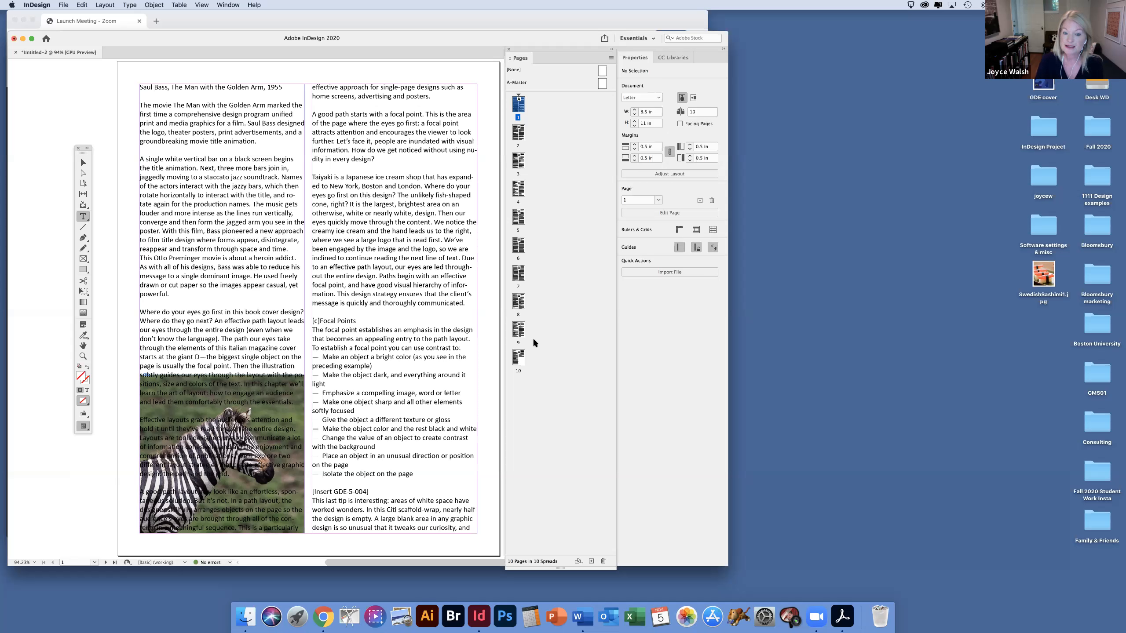
click(523, 135)
double_click(521, 133)
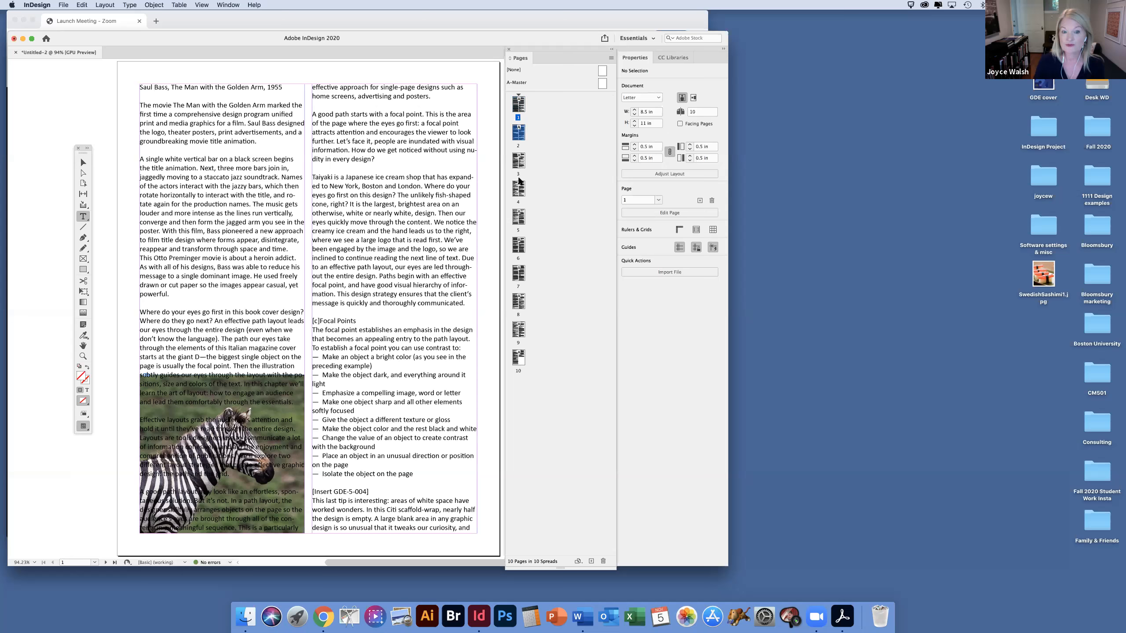
click(521, 359)
double_click(519, 104)
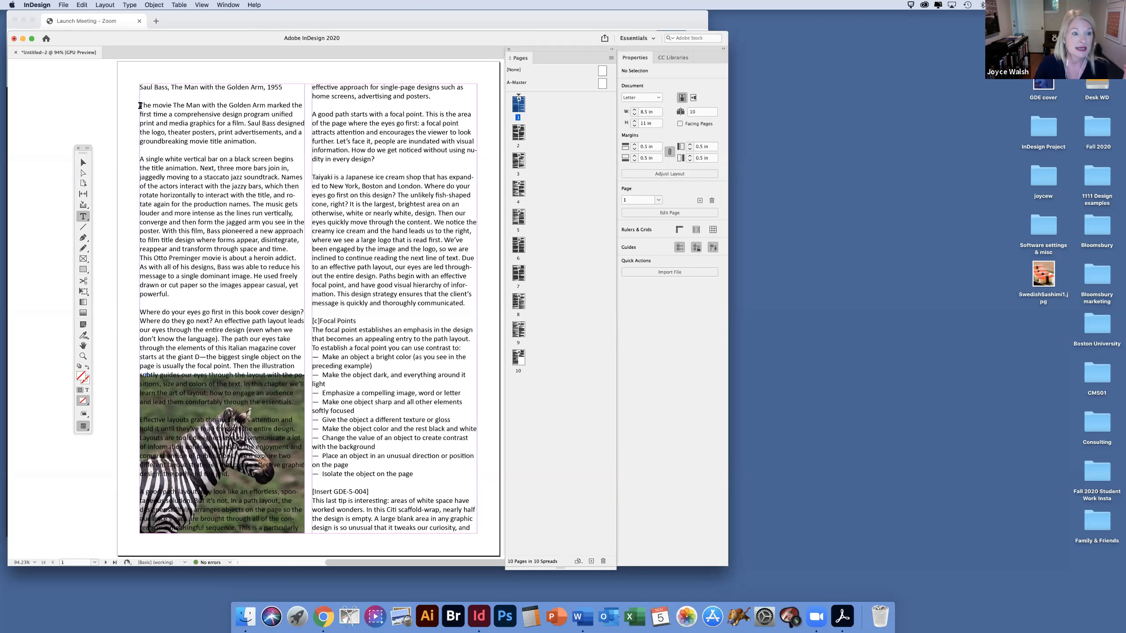
Step: Cut the title line from the story and lower the tops of both page 1 text frames to about 1.28 in, making them 9.22 in high
drag(142, 105, 136, 82)
key(super+c)
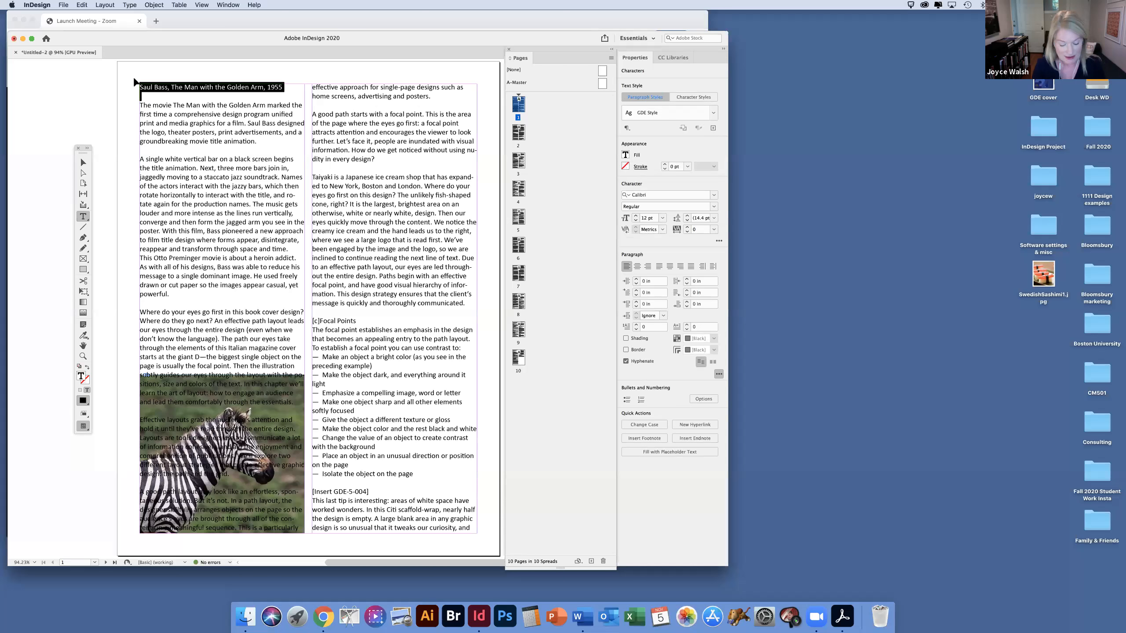
key(BackSpace)
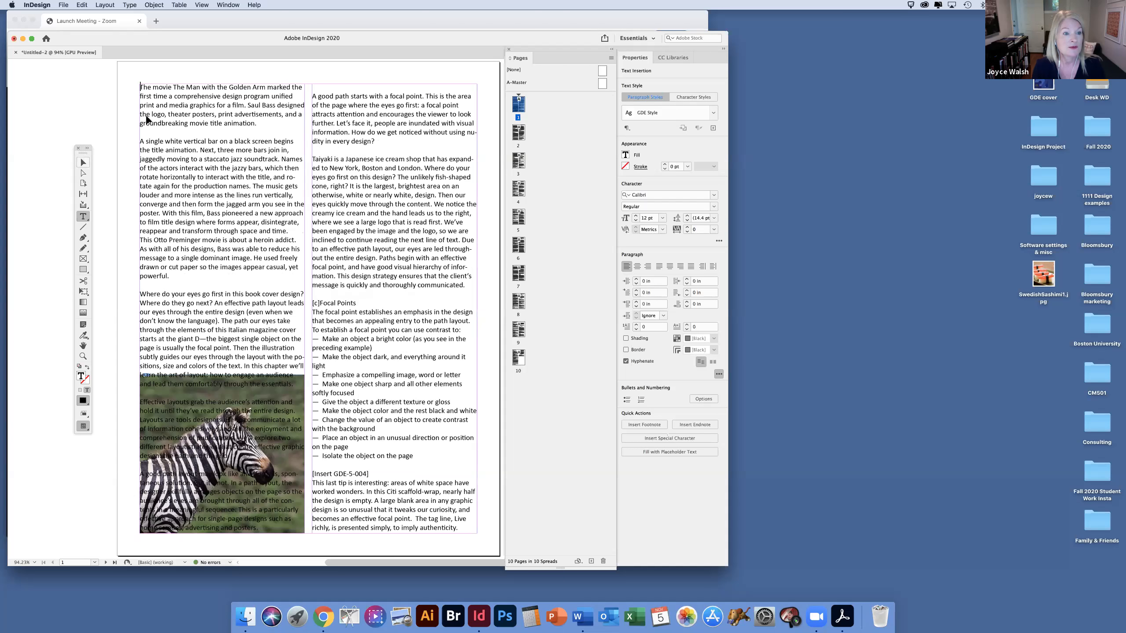
key(Escape)
drag(220, 83, 220, 119)
click(391, 84)
drag(391, 84, 390, 119)
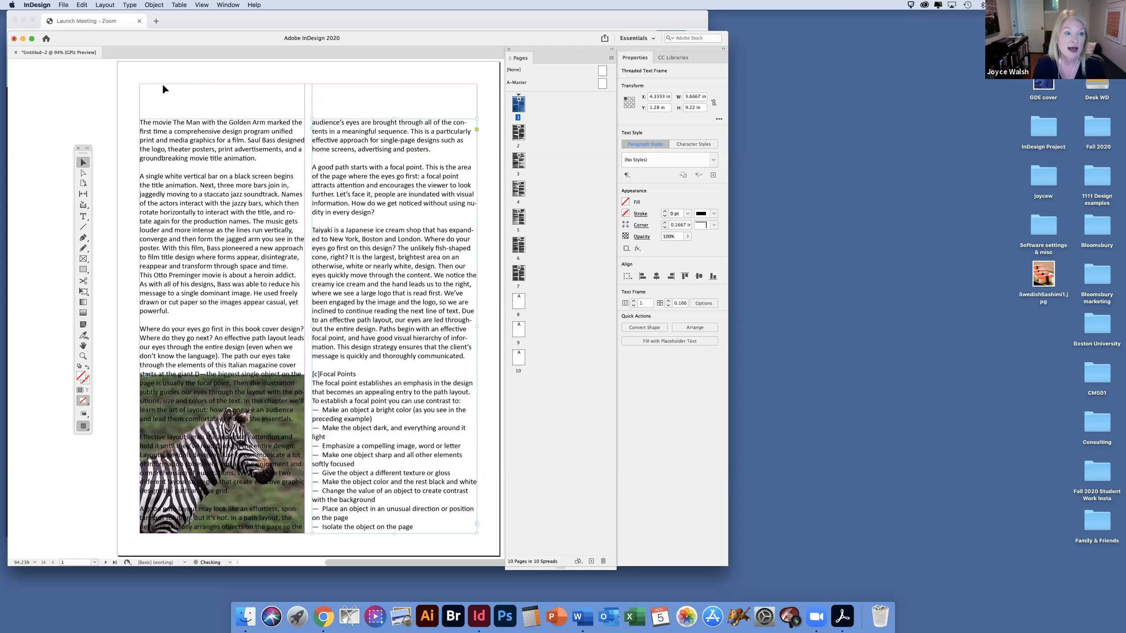
Step: Draw a text frame about 7.5 × 0.54 in across both columns above the story and paste the cut title line into it
click(83, 217)
drag(140, 84, 477, 108)
key(super+v)
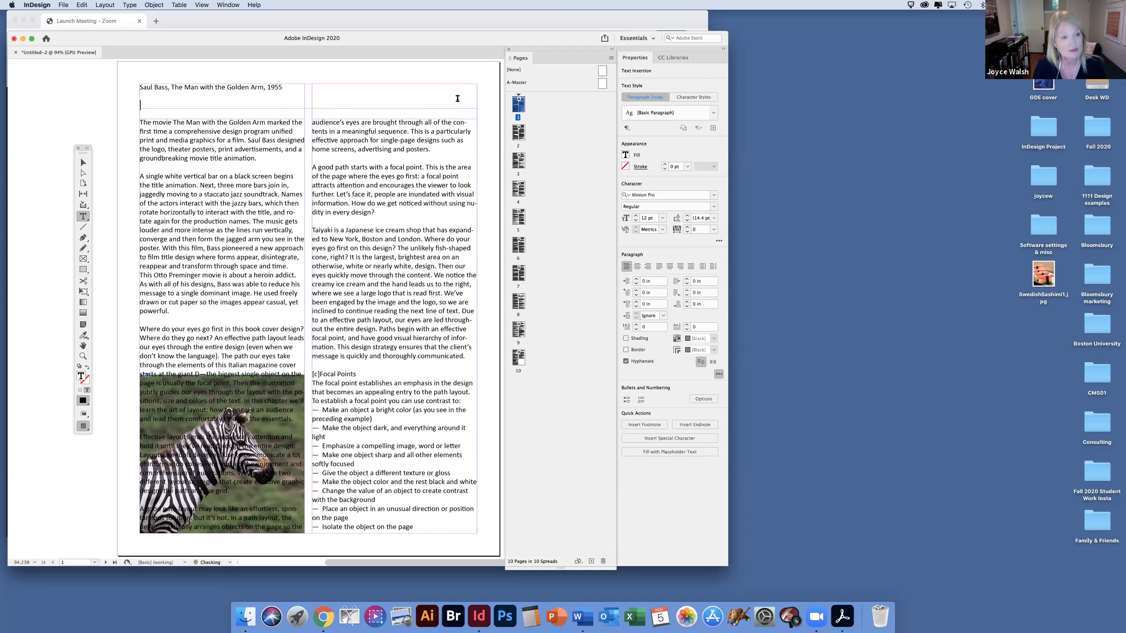
key(super+a)
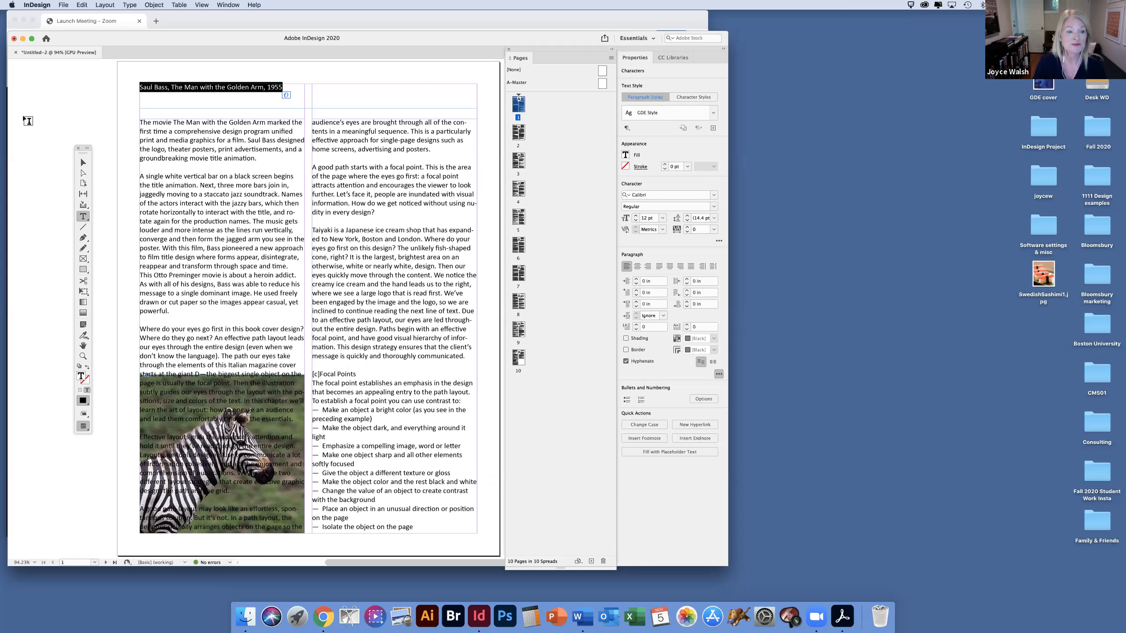
key(Escape)
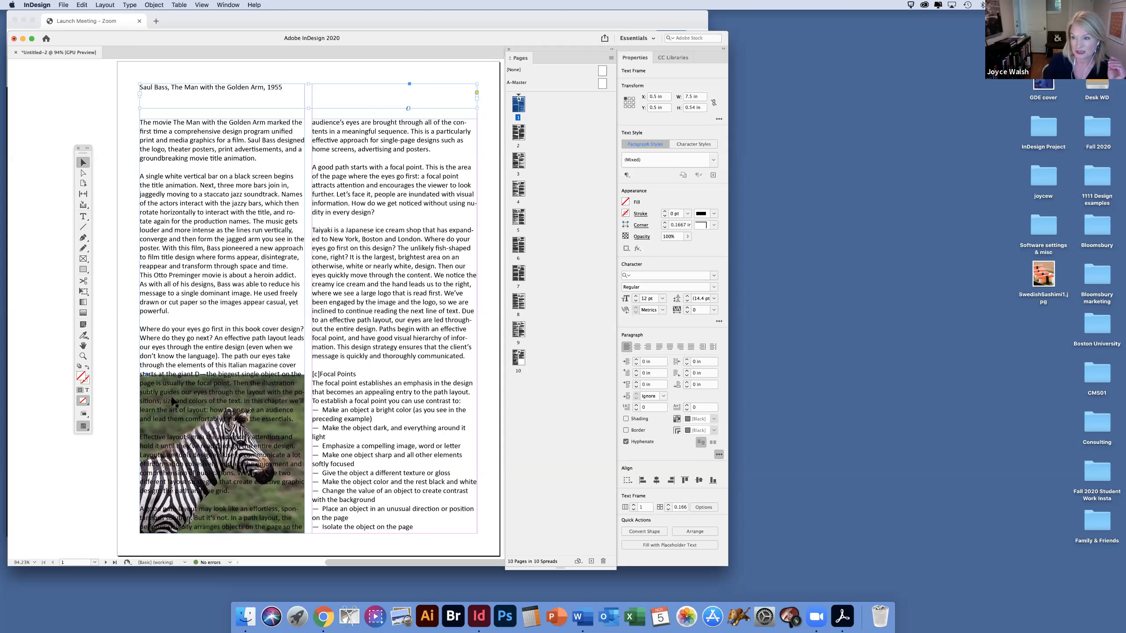
Step: Apply the bounding-box text wrap to the zebra picture frame with 0 in offsets, and deselect it
click(221, 369)
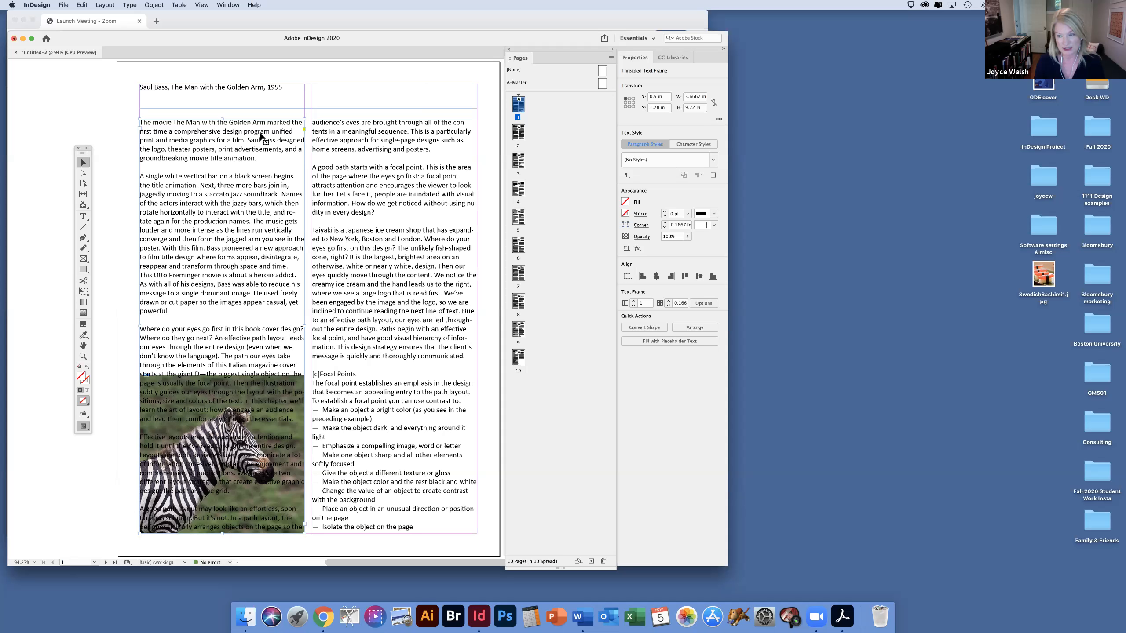
click(263, 515)
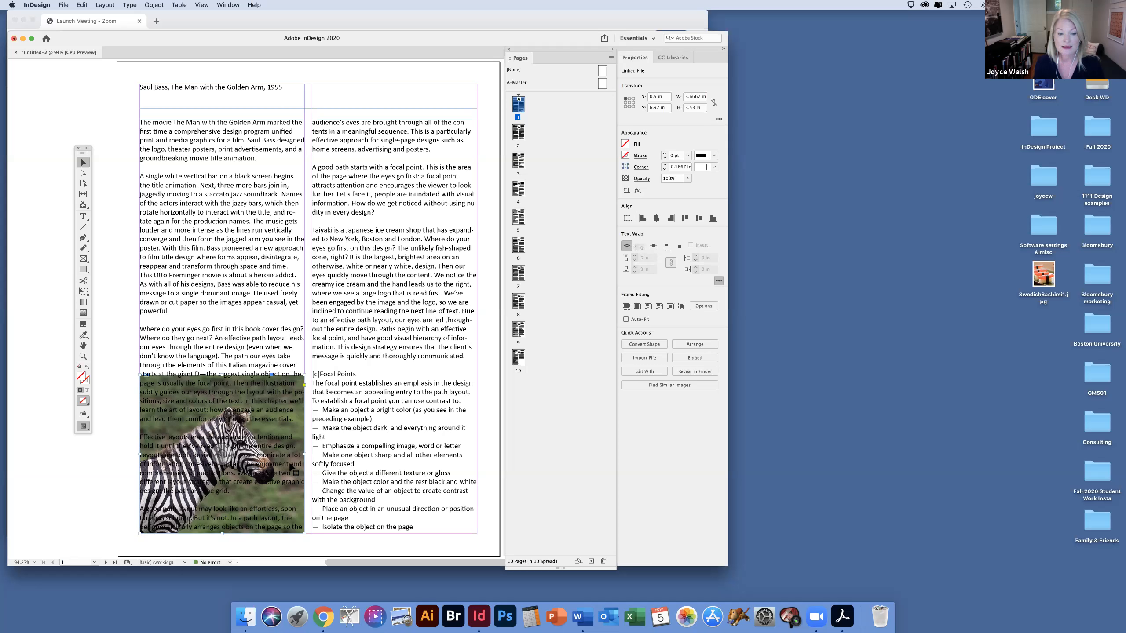
click(640, 247)
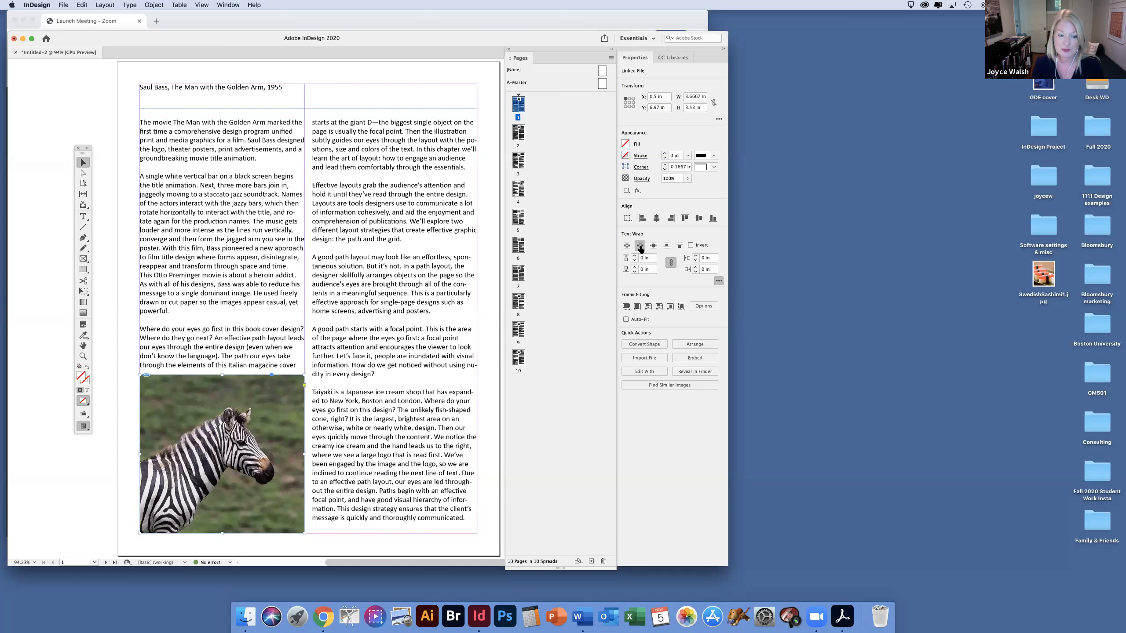
click(487, 303)
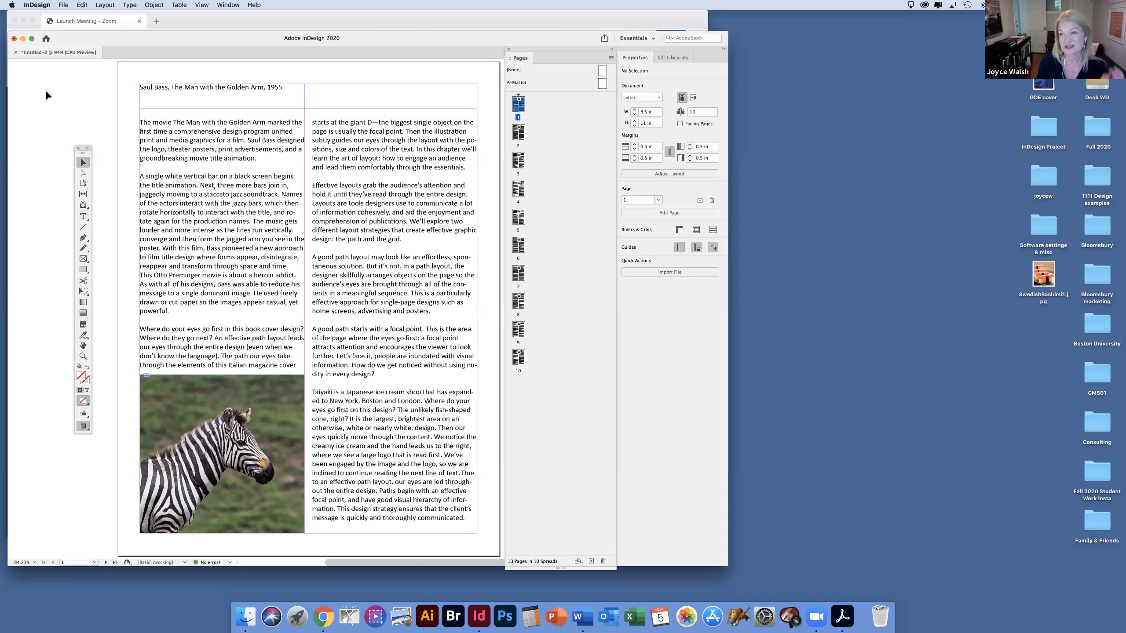
Step: Save the document as "Zebra demo" in InDesign 2020 document format in the Blooms software videos folder
click(58, 6)
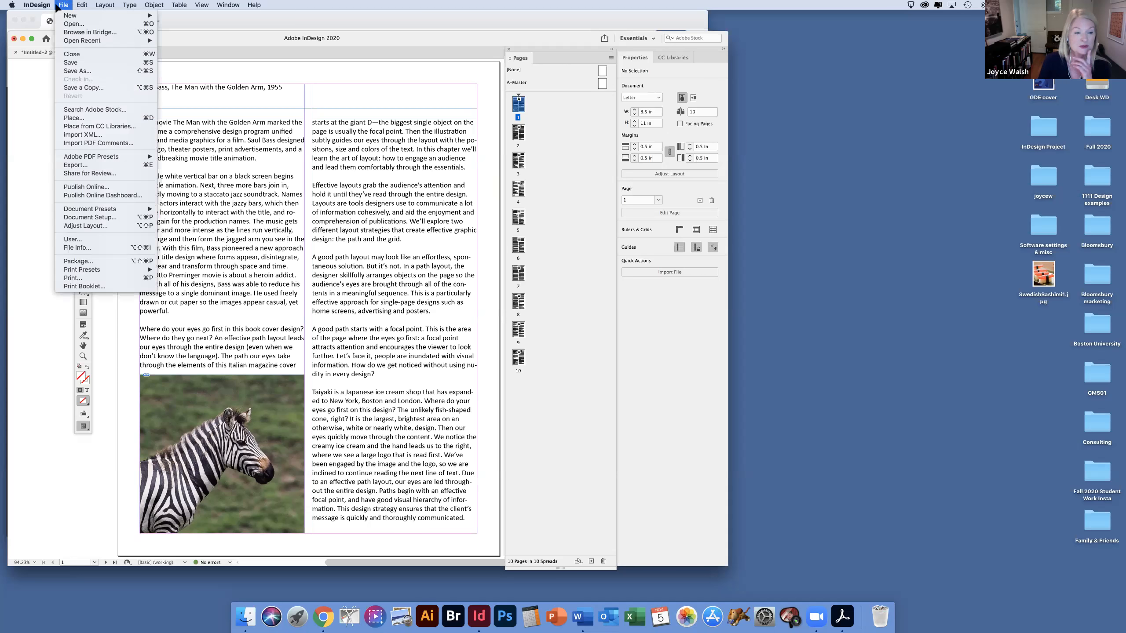
click(74, 72)
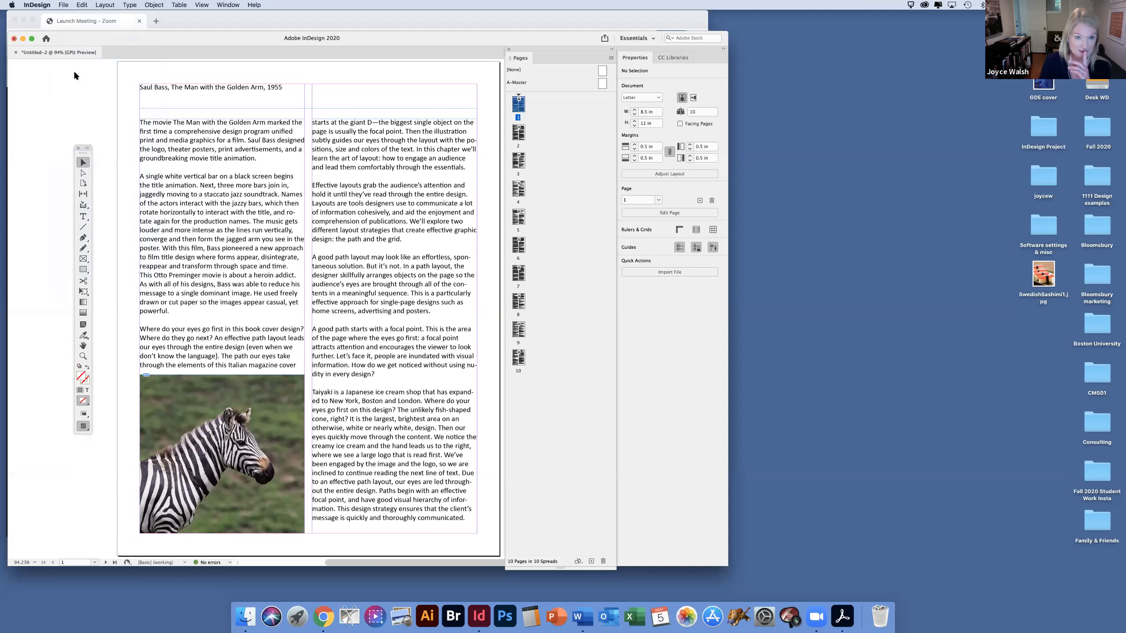
text(Zee)
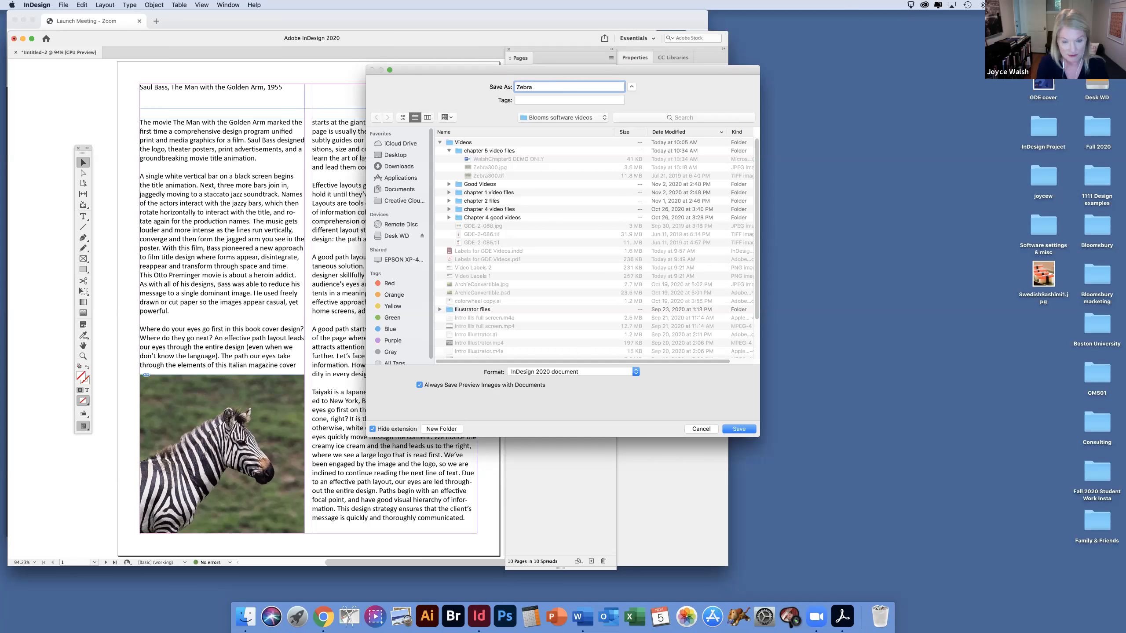
text(ra demo)
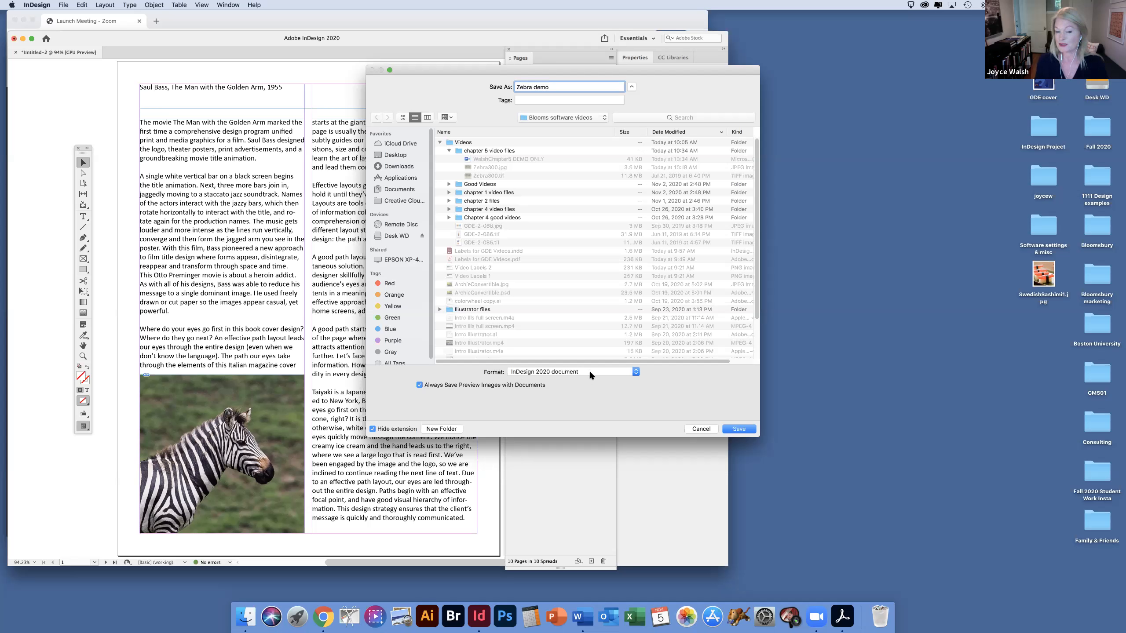
click(732, 429)
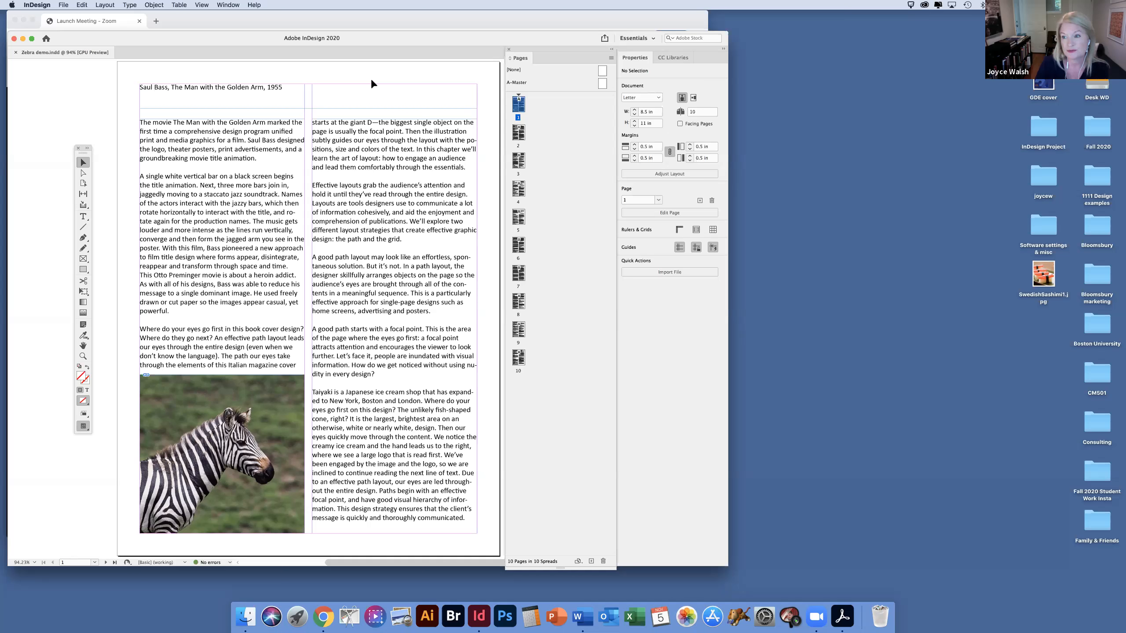
Step: Export the document as an Adobe PDF (Print) file named "Zebra demo" in the same folder
click(67, 4)
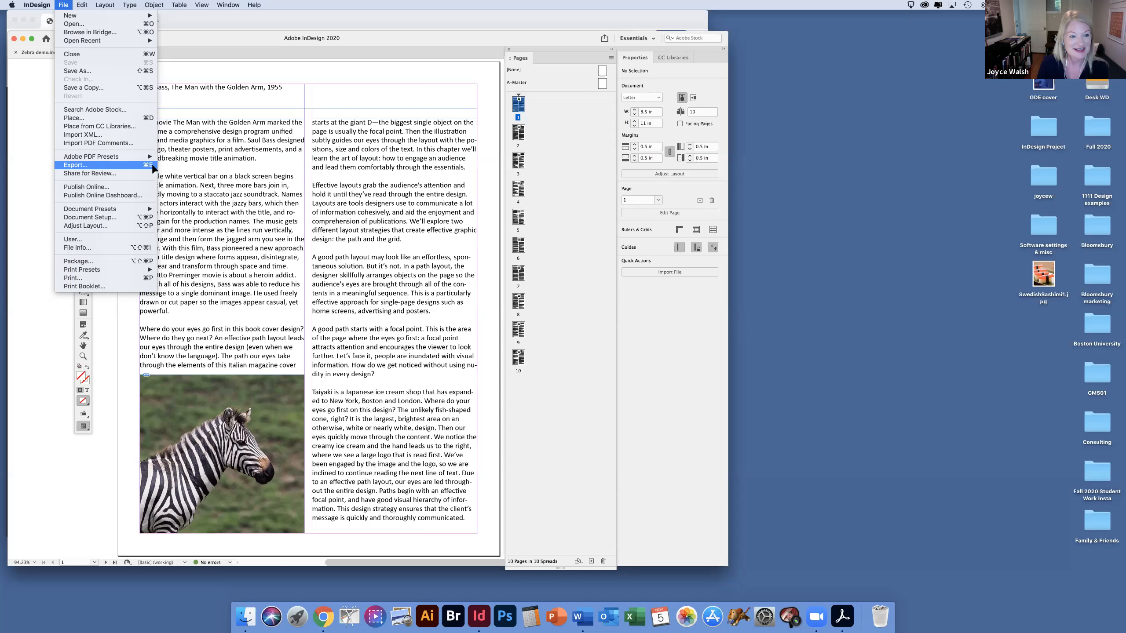
click(153, 167)
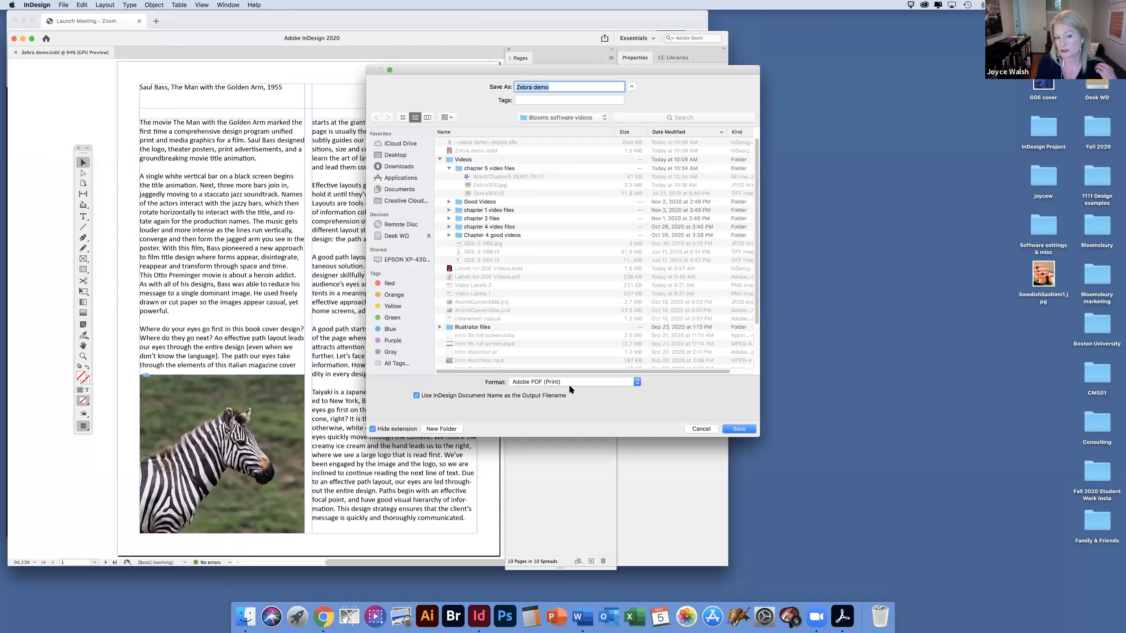
click(738, 429)
key(Return)
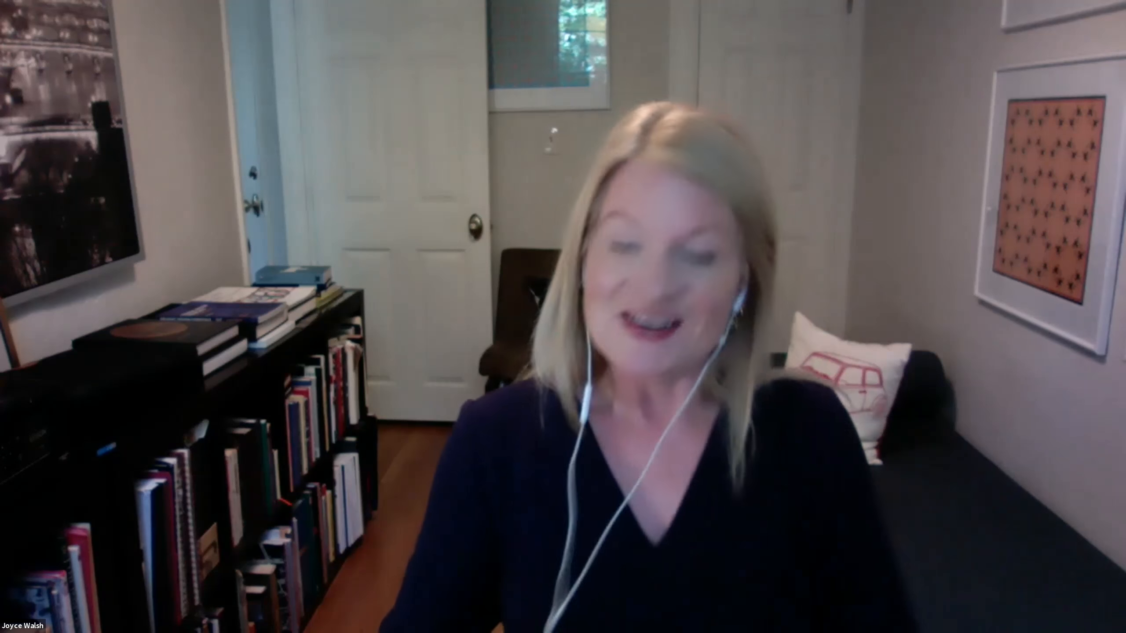